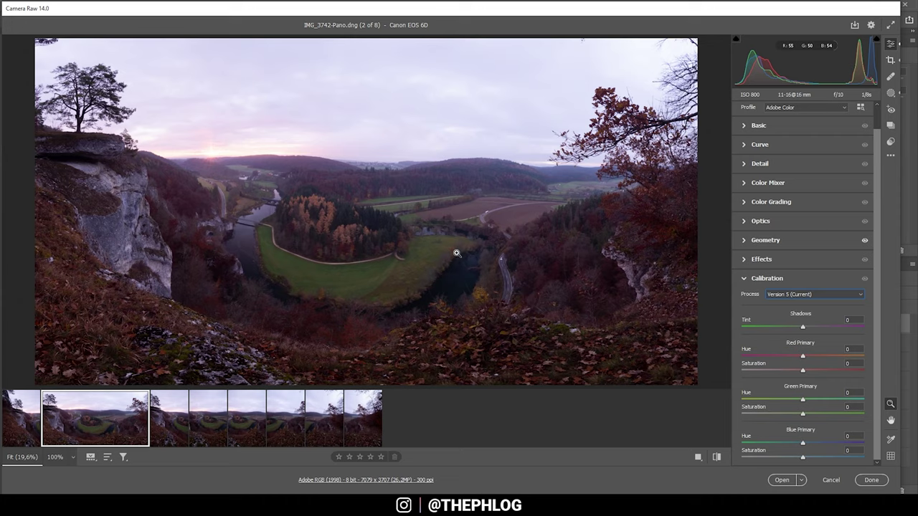
Step: Step back to IMG_3742.CR2, the first of the eight loaded images
{"action": "key", "text": "Left"}
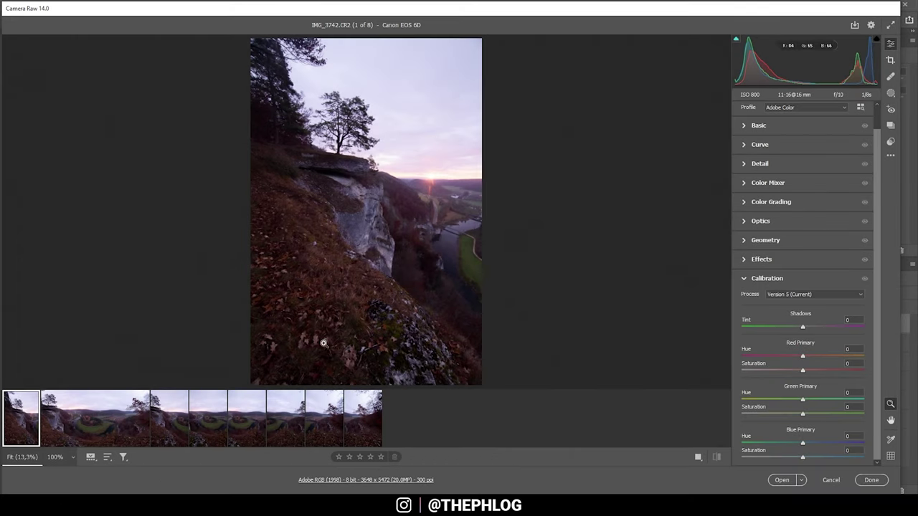
Step: Select the seven river-valley source frames together in the filmstrip
{"action": "left_click", "coordinate": [169, 440], "text": "ctrl"}
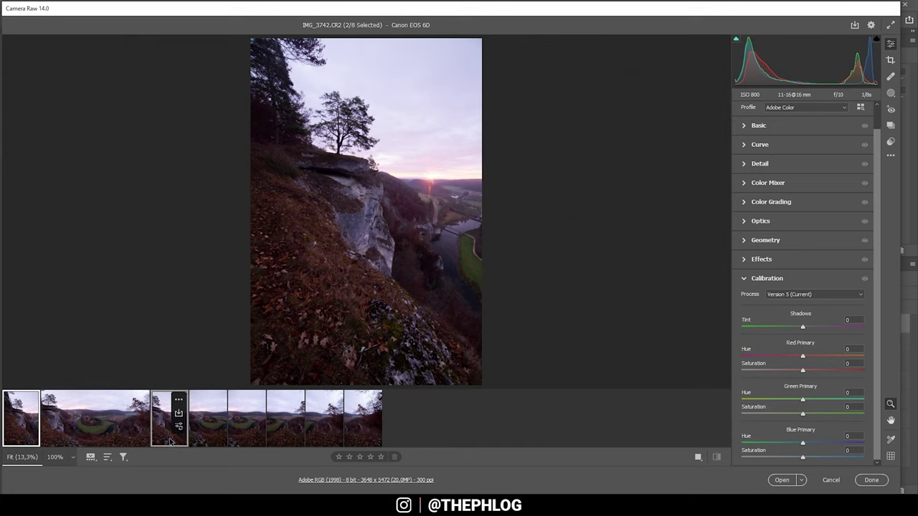
{"action": "left_click", "coordinate": [204, 441], "text": "ctrl"}
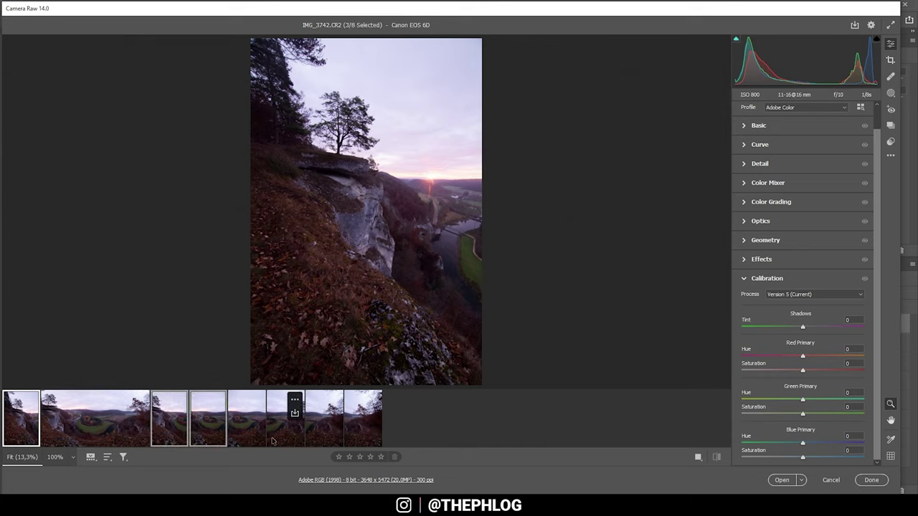
{"action": "left_click", "coordinate": [253, 441], "text": "ctrl"}
{"action": "left_click", "coordinate": [288, 441], "text": "ctrl"}
{"action": "left_click", "coordinate": [320, 441], "text": "ctrl"}
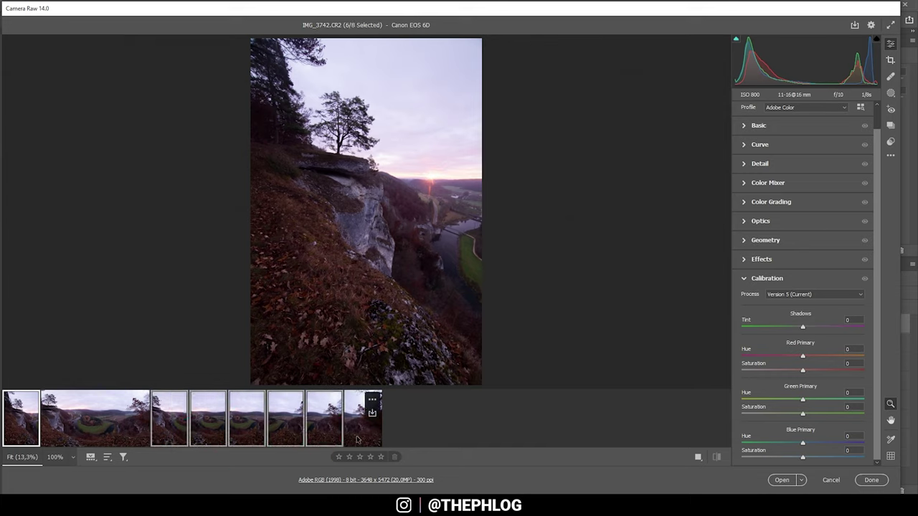
{"action": "left_click", "coordinate": [358, 439], "text": "ctrl"}
Step: Merge them into a Spherical panorama with Auto Crop off and Boundary Warp 27
{"action": "right_click", "coordinate": [357, 439]}
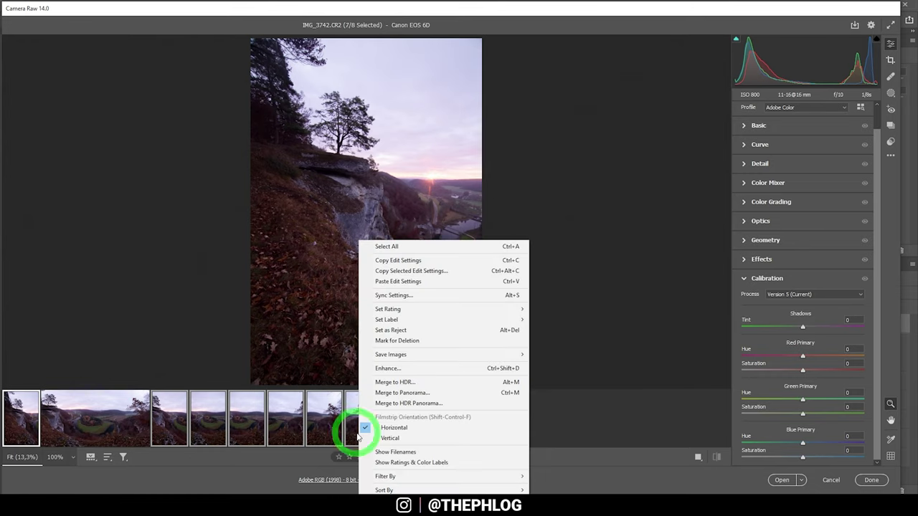
{"action": "left_click", "coordinate": [427, 398]}
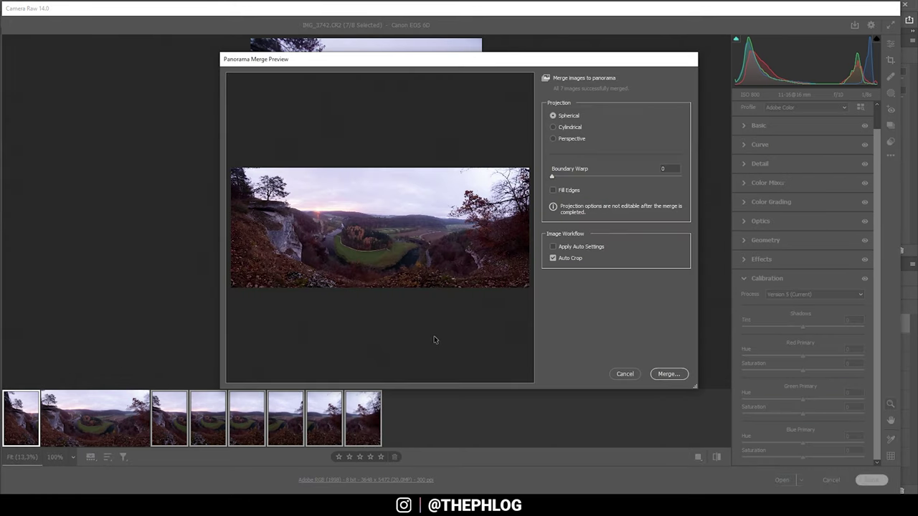
{"action": "left_click", "coordinate": [553, 259]}
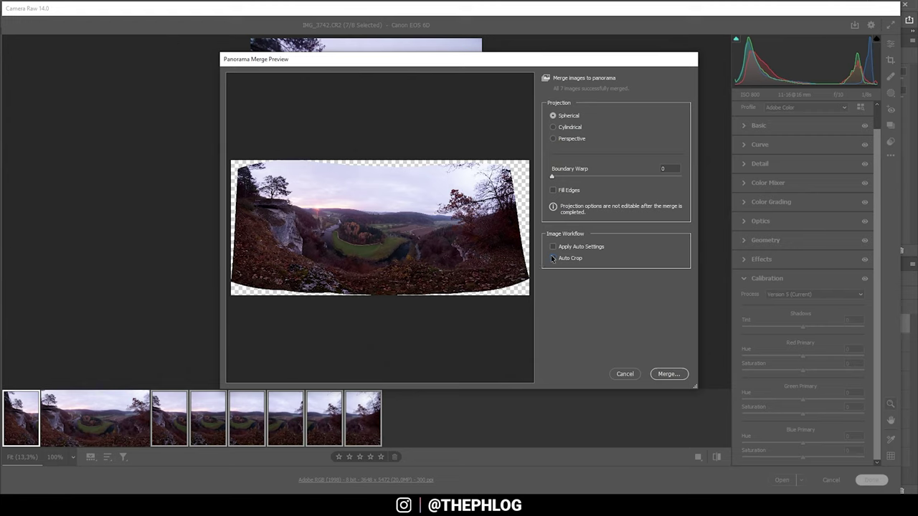
{"action": "left_click_drag", "start_coordinate": [552, 178], "coordinate": [533, 184]}
{"action": "left_click_drag", "start_coordinate": [552, 178], "coordinate": [587, 177]}
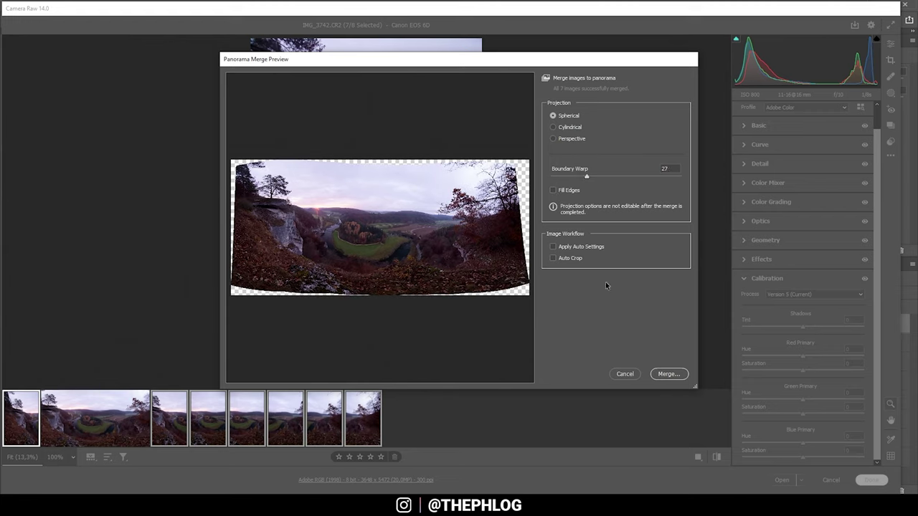
{"action": "left_click", "coordinate": [668, 374]}
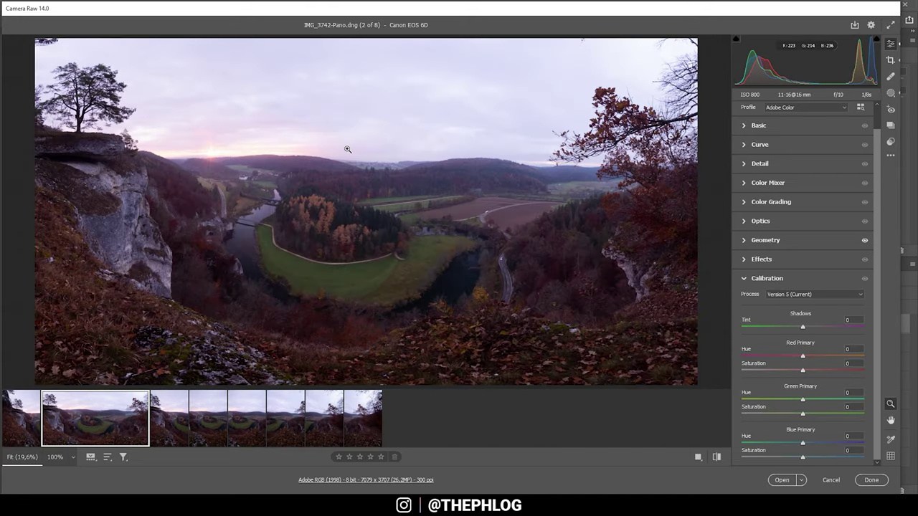
{"action": "left_click", "coordinate": [890, 60]}
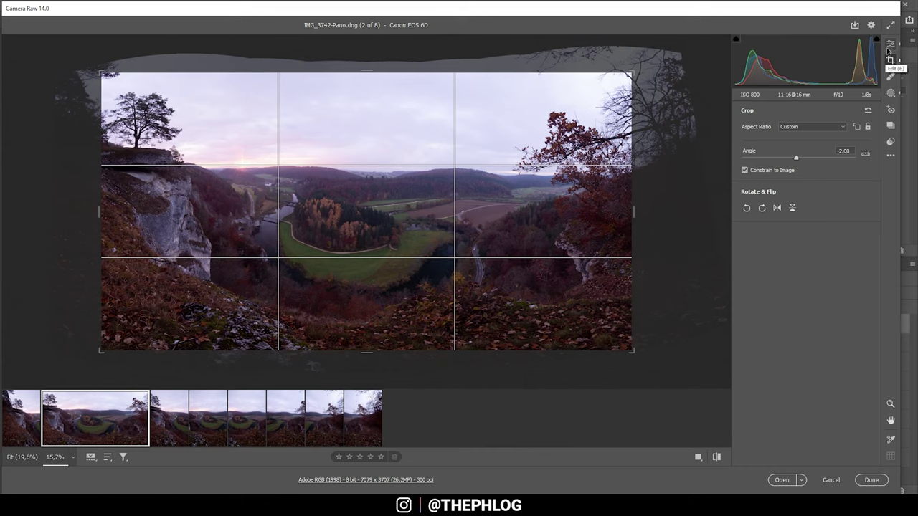
{"action": "left_click", "coordinate": [887, 47]}
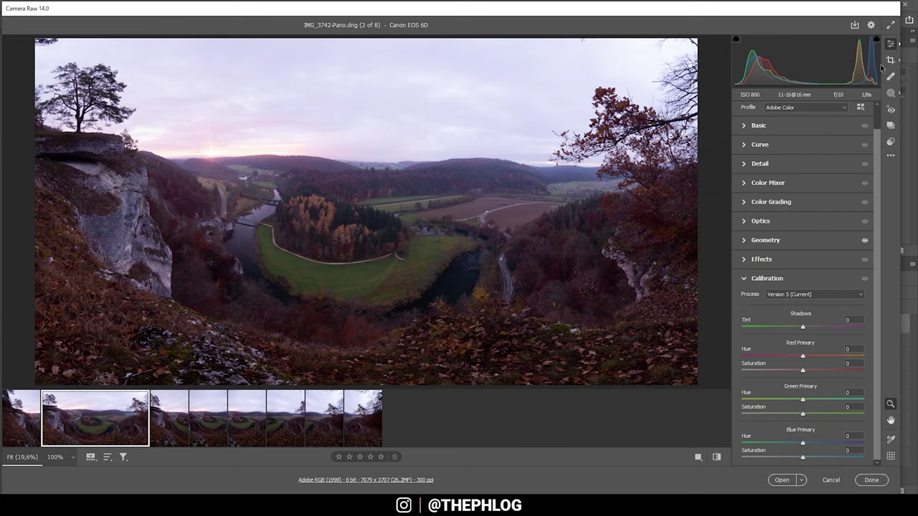
{"action": "scroll", "coordinate": [763, 201], "scroll_direction": "up", "scroll_amount": 1}
Step: Apply the Adobe Standard profile, Cloudy white balance (6500, +10) and Highlights -100
{"action": "left_click", "coordinate": [796, 131]}
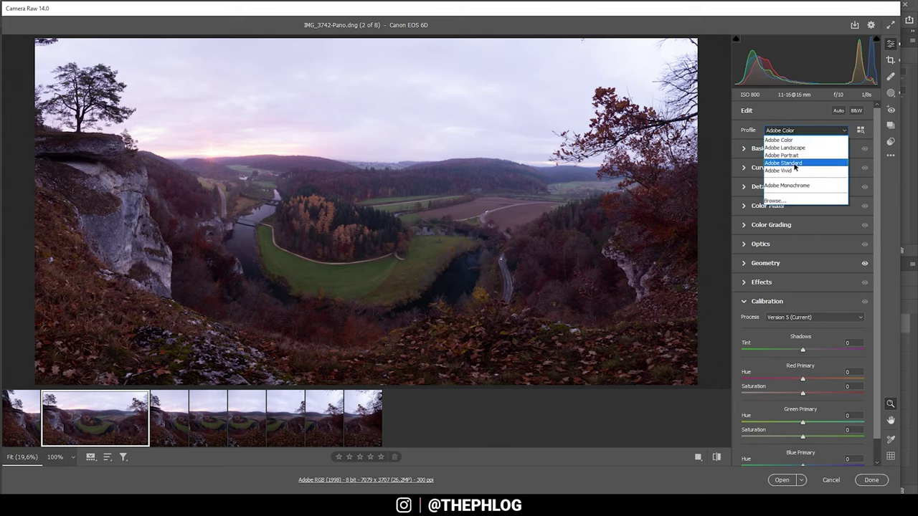
{"action": "left_click", "coordinate": [786, 163]}
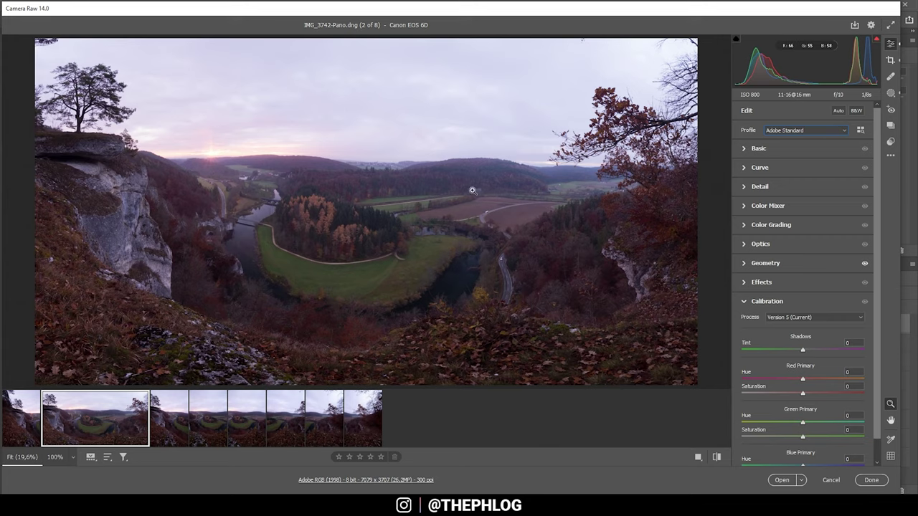
{"action": "left_click", "coordinate": [744, 149]}
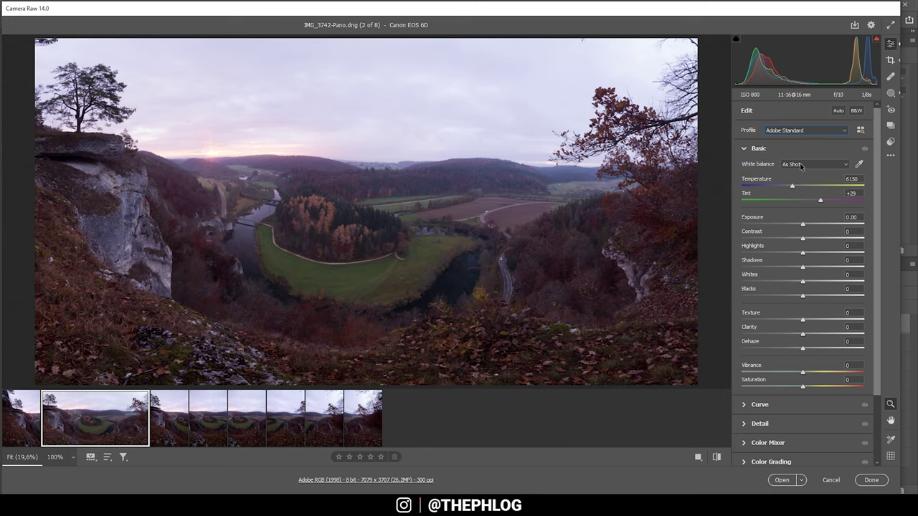
{"action": "left_click", "coordinate": [801, 166]}
{"action": "left_click", "coordinate": [798, 199]}
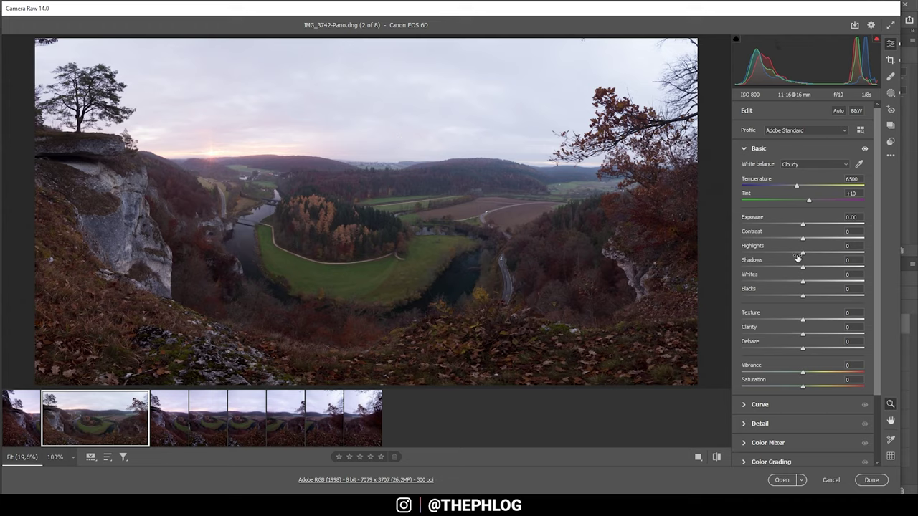
{"action": "left_click_drag", "start_coordinate": [803, 256], "coordinate": [654, 257]}
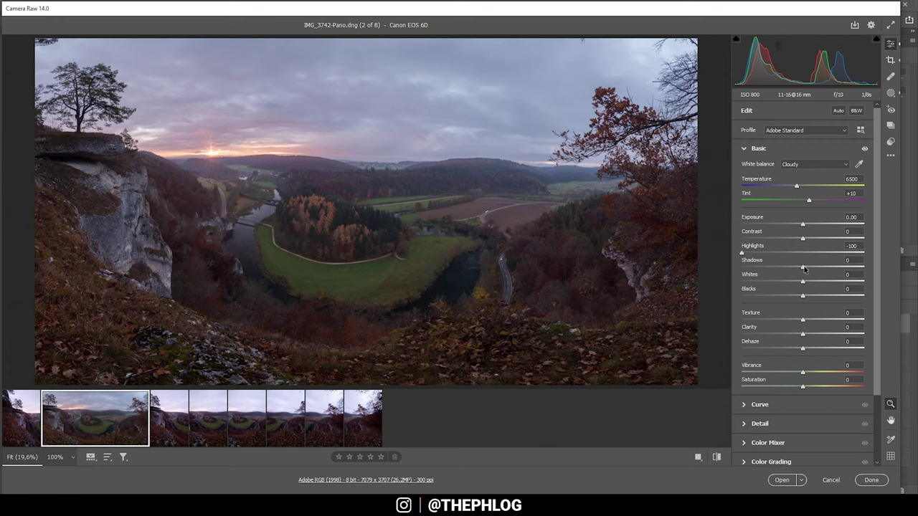
Step: Set Shadows to -9, Contrast to +9 and Blacks to +16
{"action": "left_click_drag", "start_coordinate": [804, 269], "coordinate": [792, 270]}
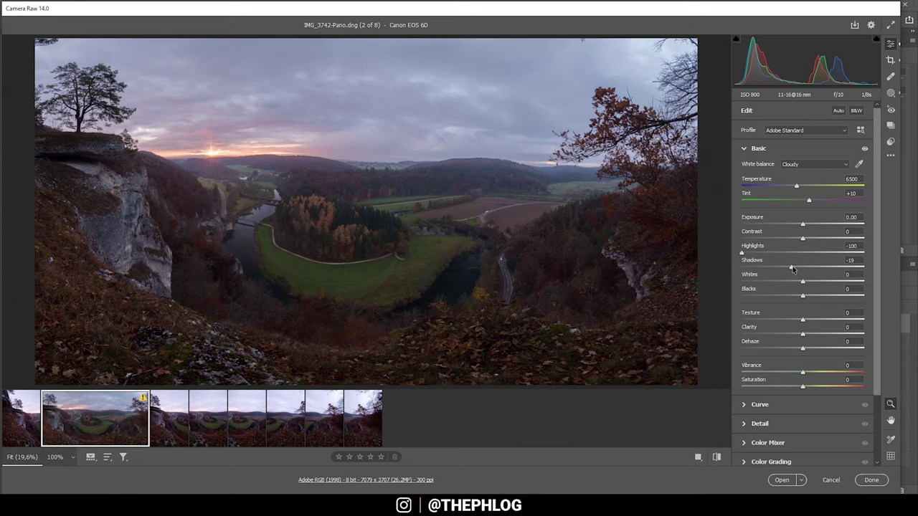
{"action": "left_click_drag", "start_coordinate": [793, 269], "coordinate": [795, 271]}
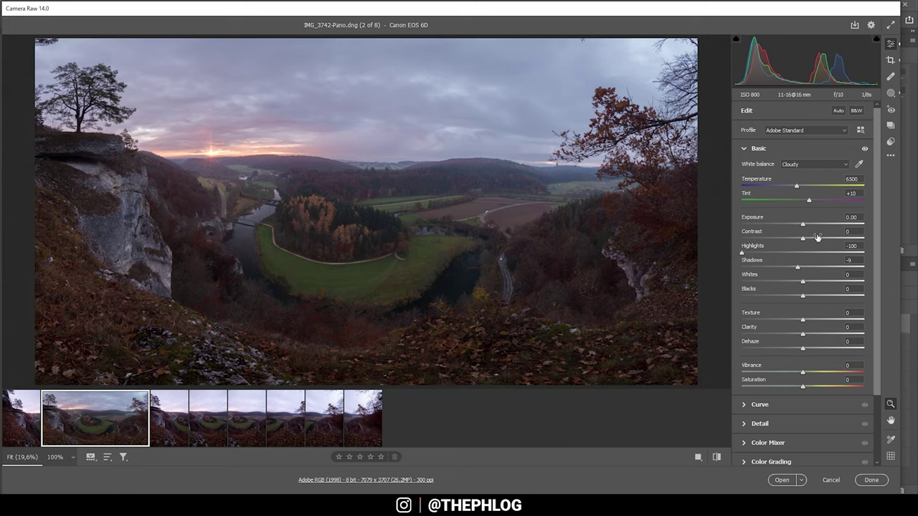
{"action": "left_click_drag", "start_coordinate": [803, 238], "coordinate": [813, 243]}
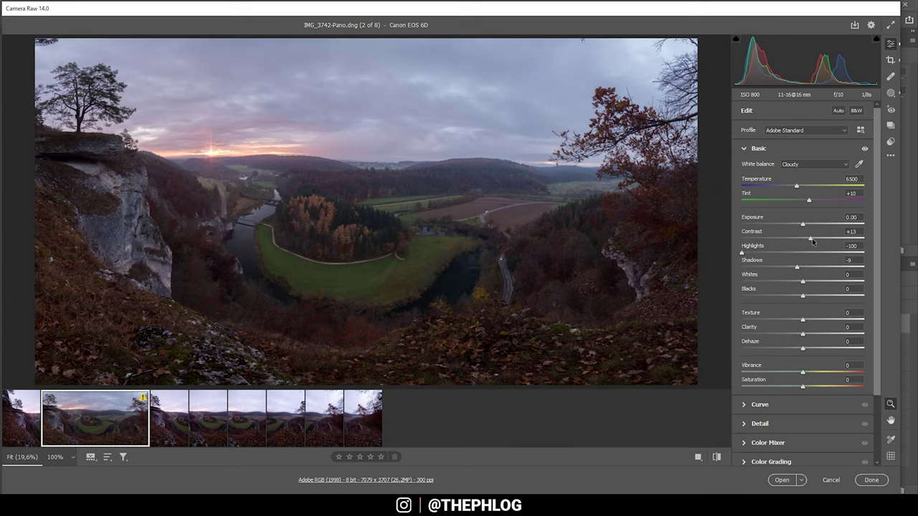
{"action": "left_click_drag", "start_coordinate": [813, 241], "coordinate": [810, 242]}
{"action": "left_click_drag", "start_coordinate": [805, 300], "coordinate": [813, 300]}
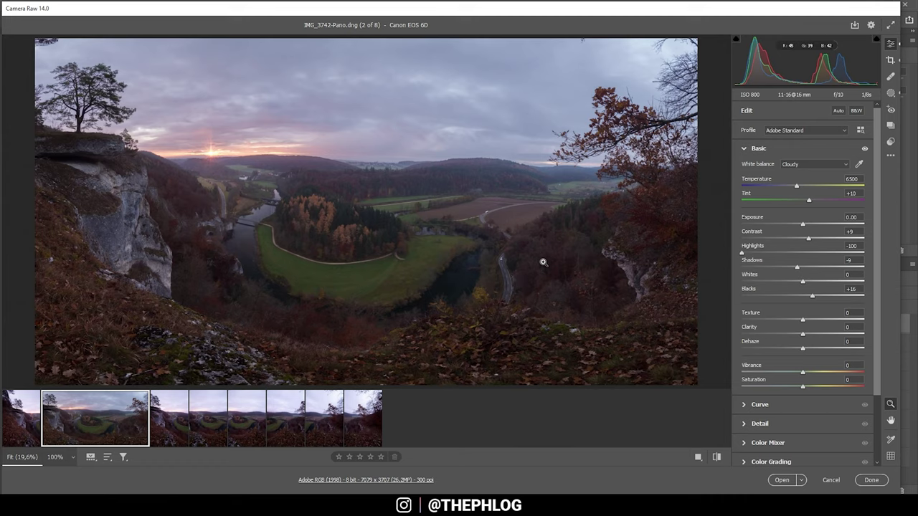
Step: Add Texture +8, Clarity -4 and Vibrance +38, then view the edited result
{"action": "left_click_drag", "start_coordinate": [803, 320], "coordinate": [811, 322]}
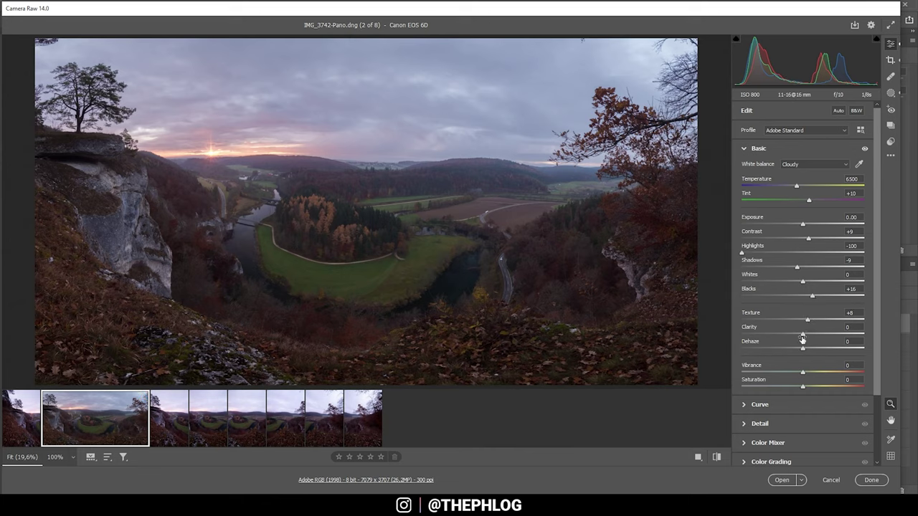
{"action": "left_click_drag", "start_coordinate": [802, 335], "coordinate": [801, 335]}
{"action": "left_click_drag", "start_coordinate": [806, 373], "coordinate": [825, 373]}
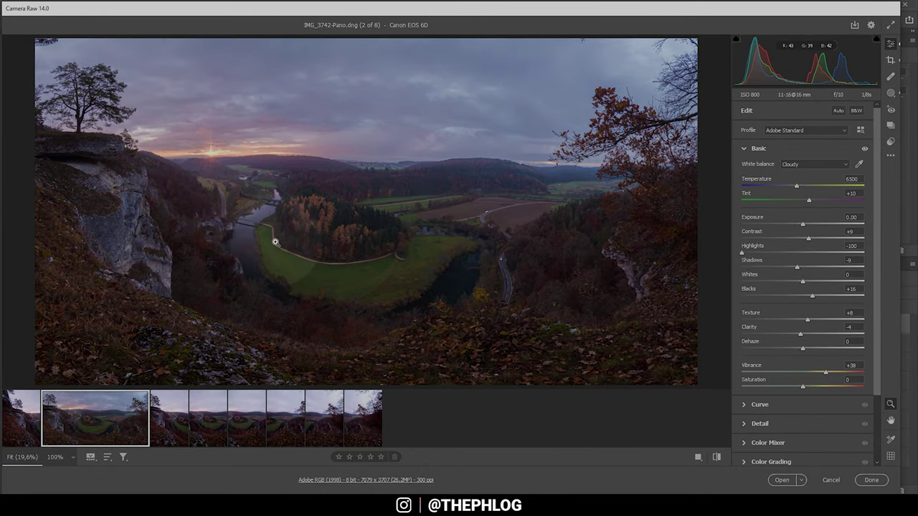
{"action": "key", "text": "p"}
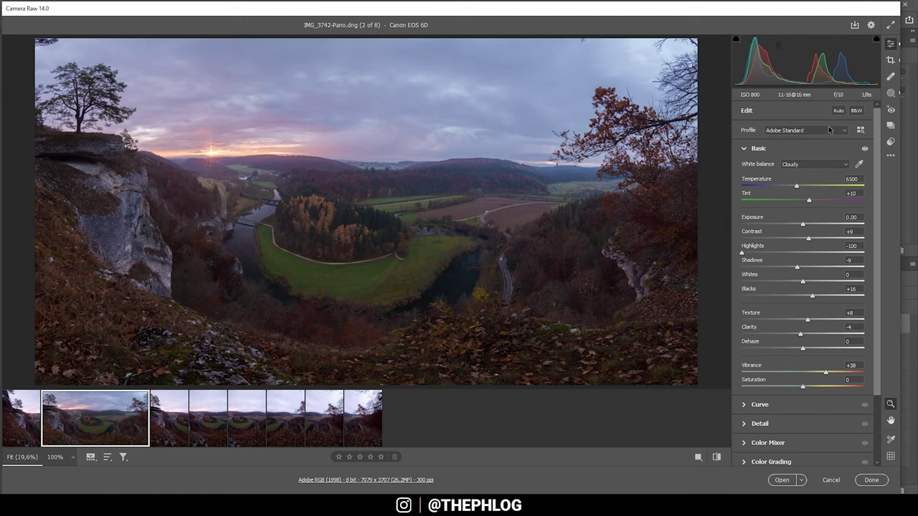
{"action": "left_click", "coordinate": [891, 94]}
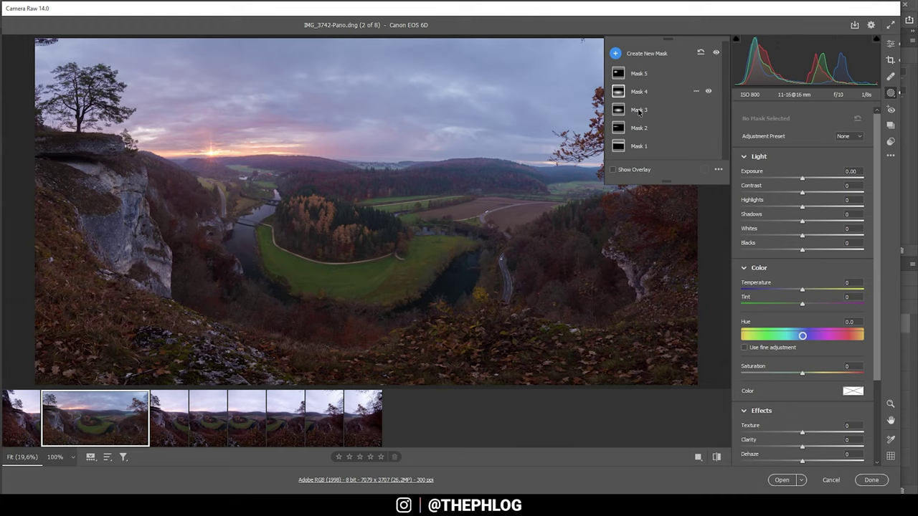
Step: On Mask 1's linear sky gradient, darken the sky and raise Clarity to about +29
{"action": "left_click", "coordinate": [643, 148]}
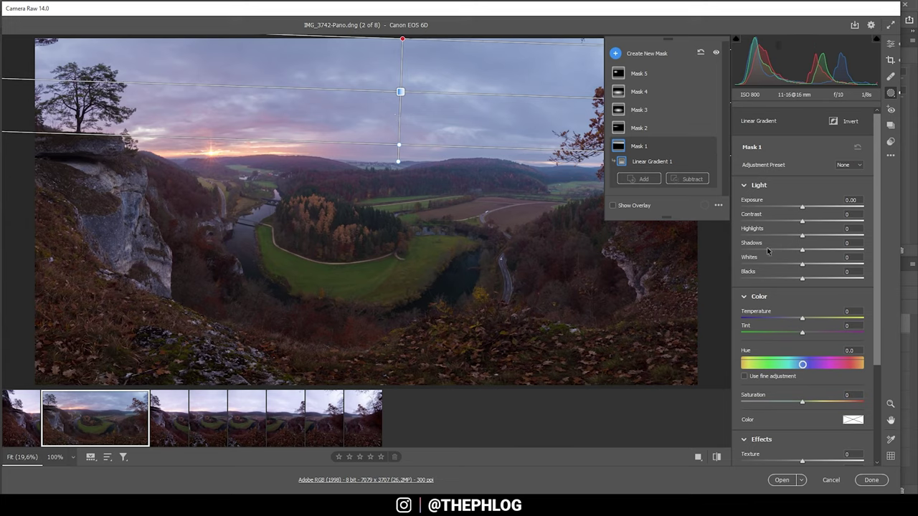
{"action": "left_click", "coordinate": [793, 210]}
{"action": "left_click_drag", "start_coordinate": [802, 206], "coordinate": [786, 208]}
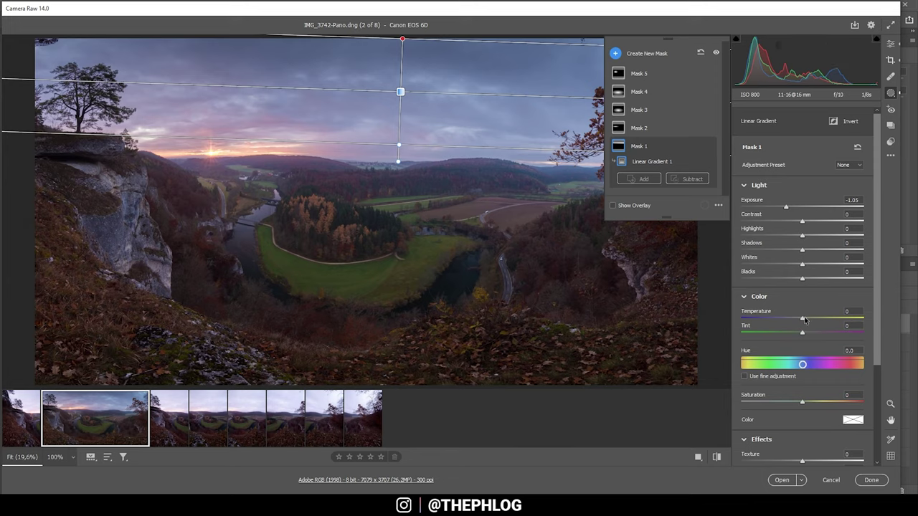
{"action": "left_click_drag", "start_coordinate": [802, 320], "coordinate": [789, 320]}
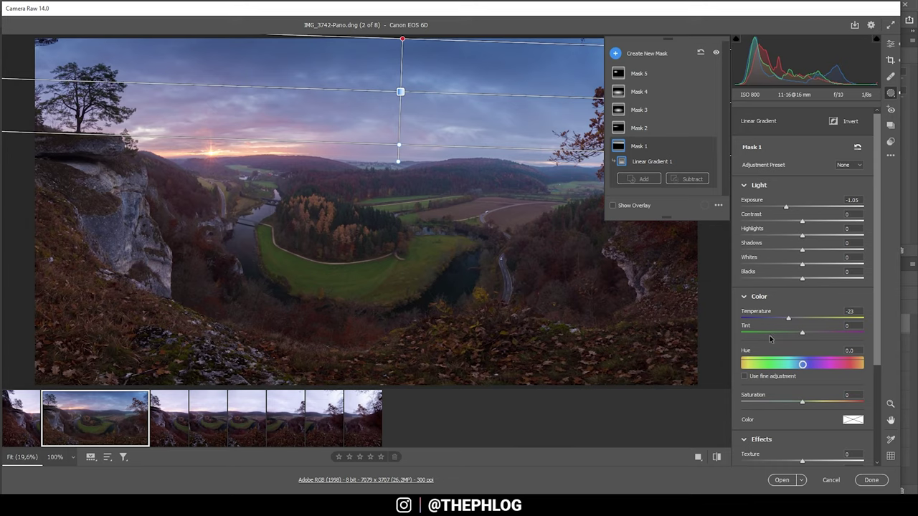
{"action": "scroll", "coordinate": [789, 308], "scroll_direction": "down", "scroll_amount": 2}
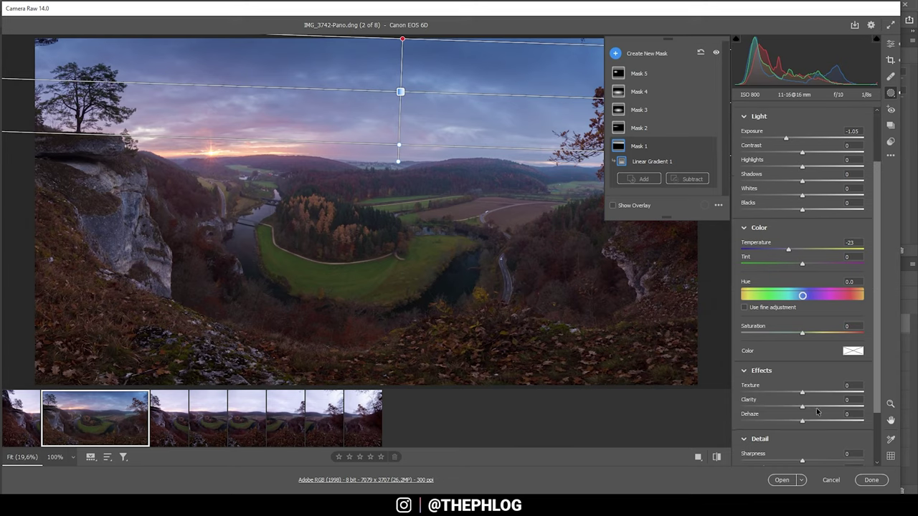
{"action": "left_click_drag", "start_coordinate": [802, 407], "coordinate": [809, 409]}
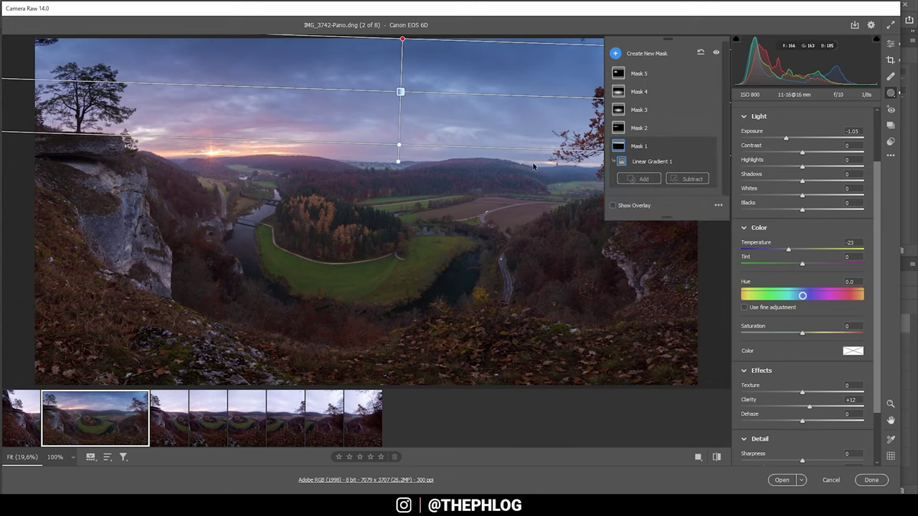
{"action": "left_click_drag", "start_coordinate": [810, 408], "coordinate": [820, 406]}
{"action": "left_click", "coordinate": [644, 130]}
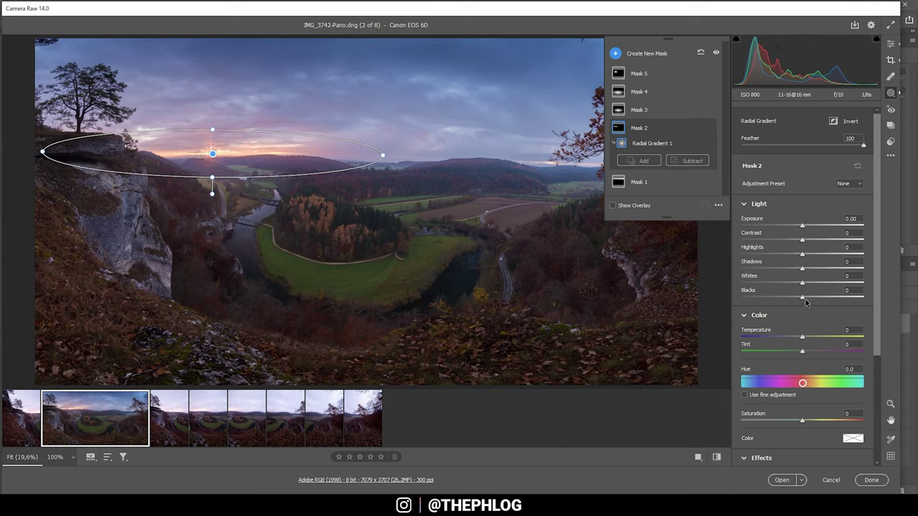
Step: Raise Mask 2's Blacks to +63 and lower Dehaze to -20
{"action": "left_click_drag", "start_coordinate": [802, 296], "coordinate": [840, 300]}
{"action": "left_click", "coordinate": [831, 313]}
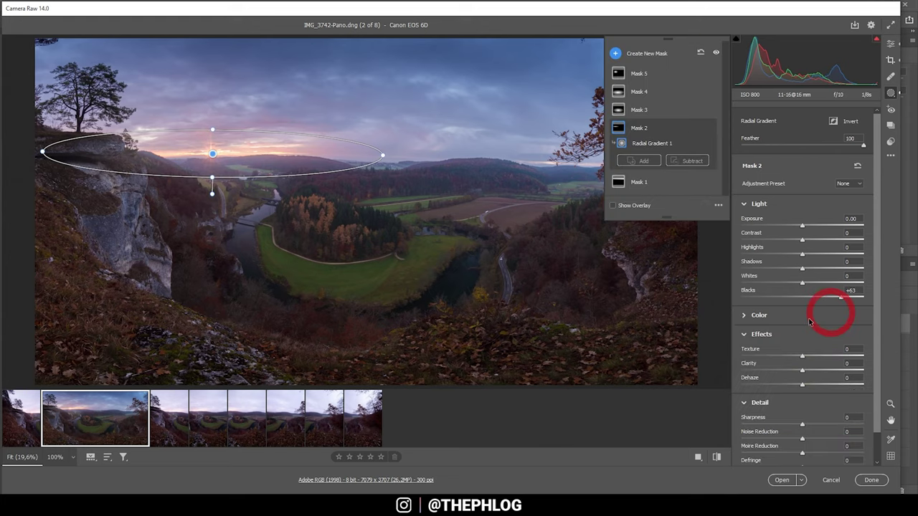
{"action": "scroll", "coordinate": [810, 297], "scroll_direction": "down", "scroll_amount": 1}
{"action": "left_click", "coordinate": [805, 287]}
{"action": "scroll", "coordinate": [807, 302], "scroll_direction": "down", "scroll_amount": 2}
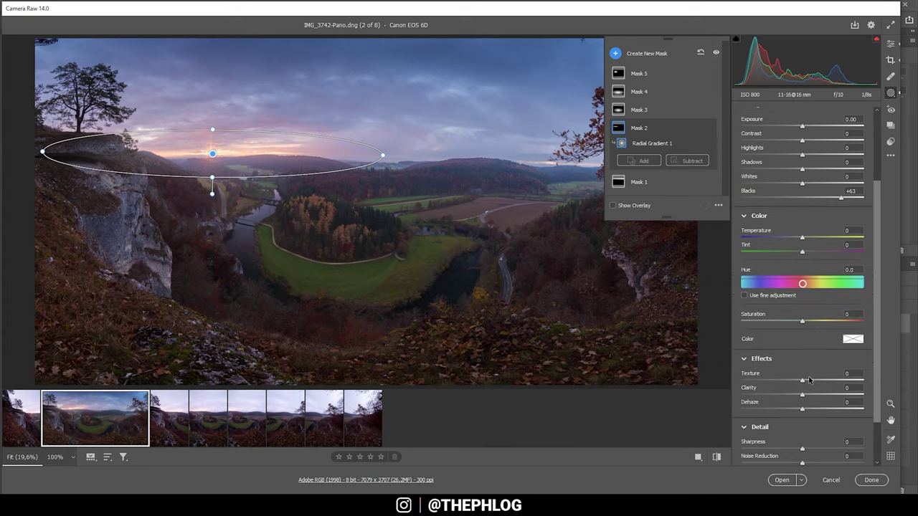
{"action": "left_click_drag", "start_coordinate": [803, 409], "coordinate": [790, 411]}
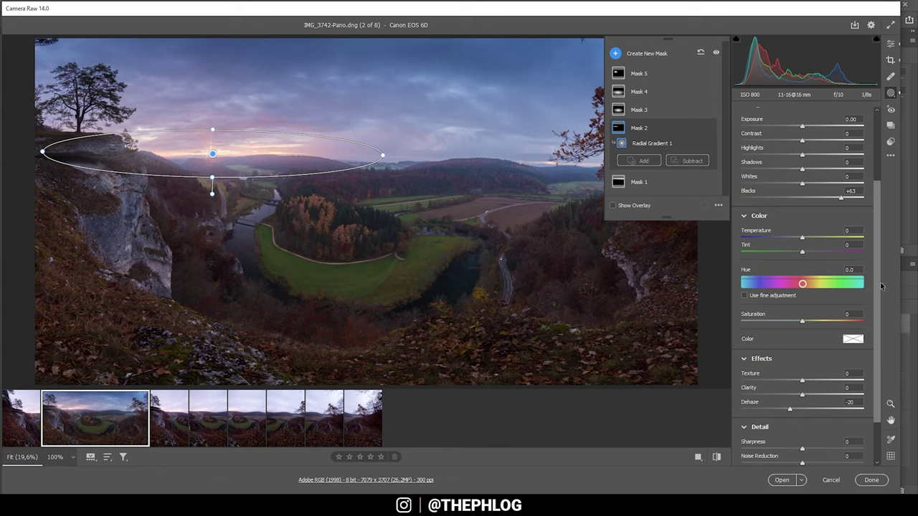
Step: Warm the sunrise mask to Temperature +48 and Tint +100
{"action": "left_click_drag", "start_coordinate": [801, 239], "coordinate": [831, 238]}
{"action": "left_click_drag", "start_coordinate": [803, 253], "coordinate": [892, 259]}
{"action": "left_click", "coordinate": [853, 340]}
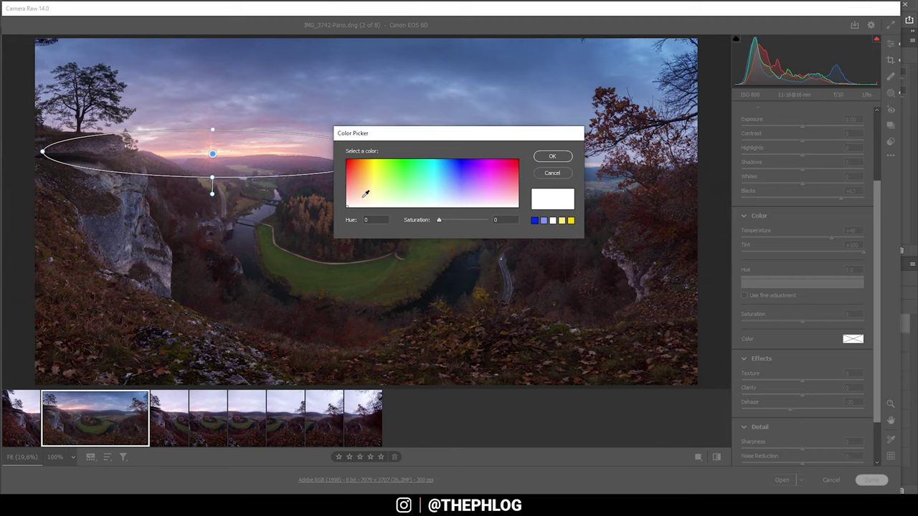
Step: Choose a saturated light yellow-orange as Mask 2's colour tint and confirm it
{"action": "left_click_drag", "start_coordinate": [367, 192], "coordinate": [362, 185]}
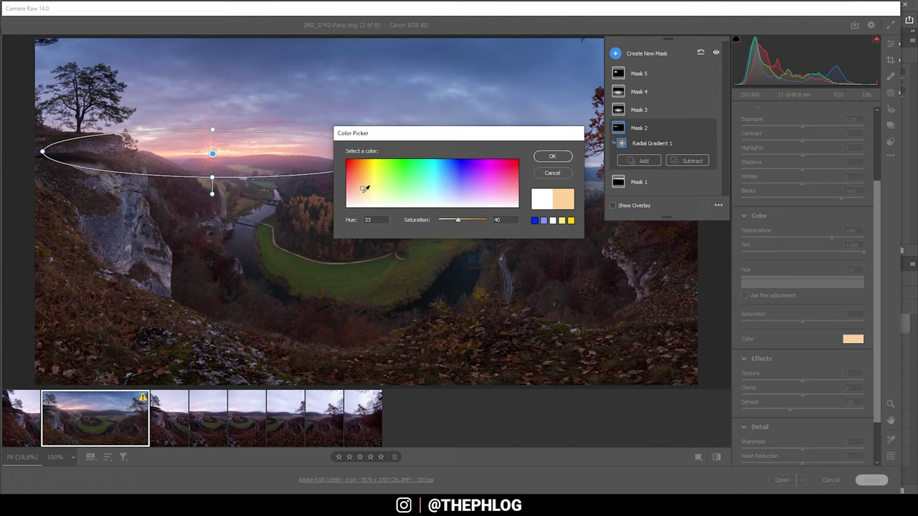
{"action": "left_click_drag", "start_coordinate": [360, 185], "coordinate": [361, 181]}
{"action": "left_click_drag", "start_coordinate": [459, 220], "coordinate": [466, 219]}
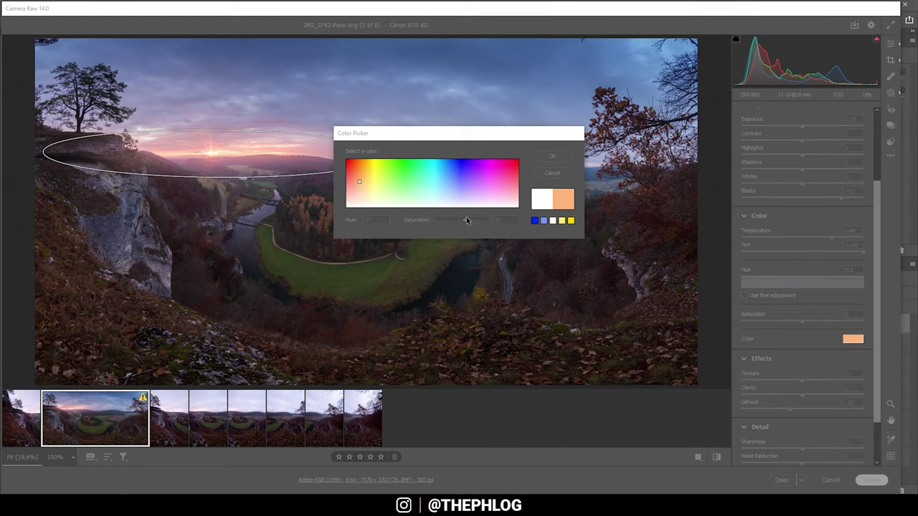
{"action": "left_click_drag", "start_coordinate": [467, 220], "coordinate": [469, 219]}
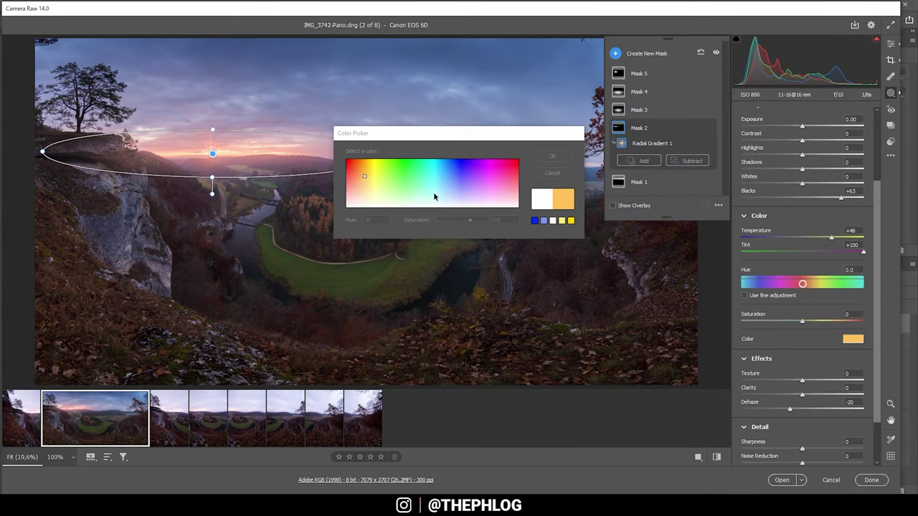
{"action": "left_click", "coordinate": [554, 154]}
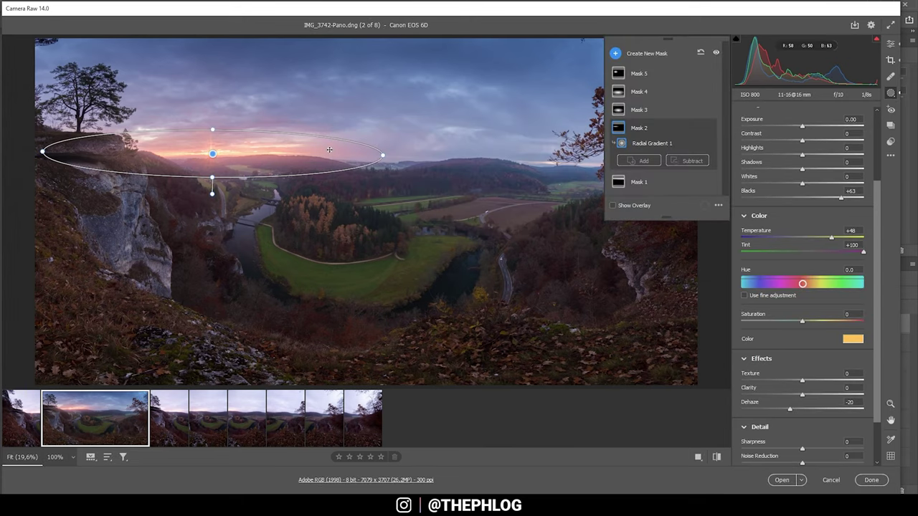
Step: Give Mask 3 Exposure +0.45, Highlights and Whites +100, and Contrast +59
{"action": "left_click", "coordinate": [646, 109]}
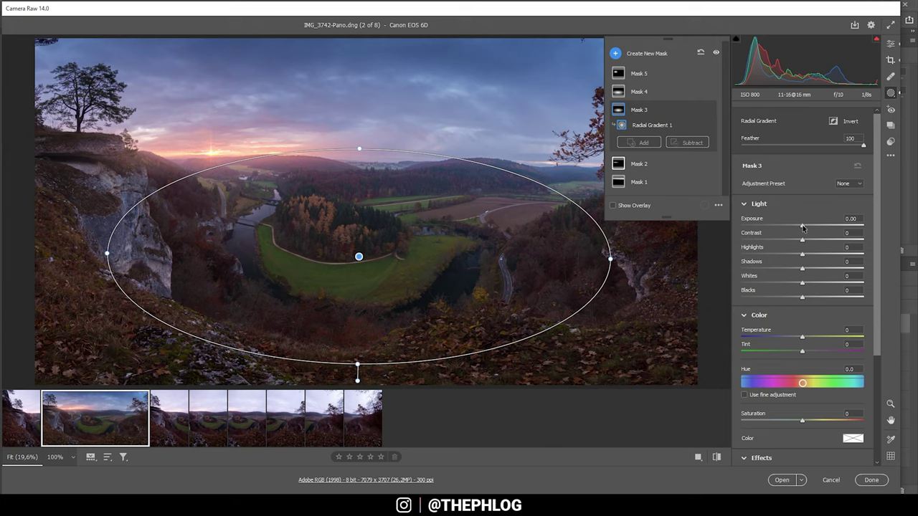
{"action": "left_click_drag", "start_coordinate": [802, 228], "coordinate": [868, 257]}
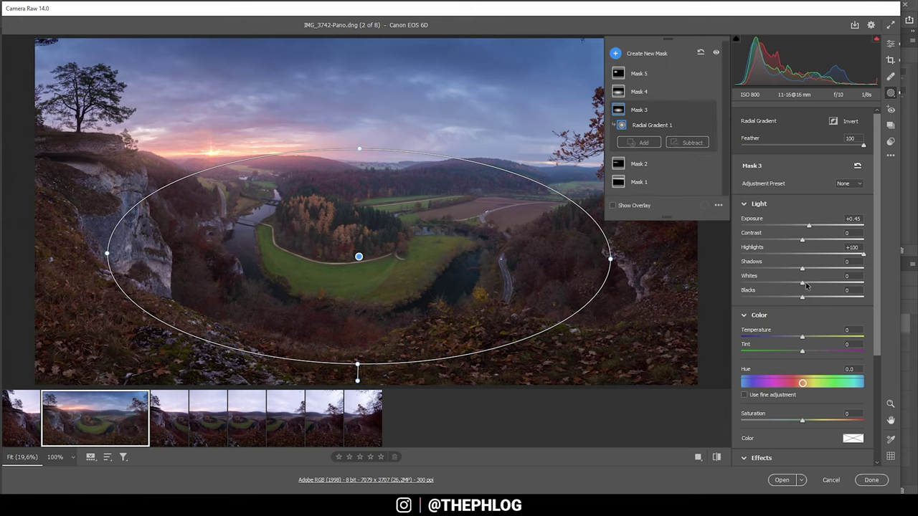
{"action": "left_click_drag", "start_coordinate": [806, 285], "coordinate": [865, 286]}
{"action": "left_click_drag", "start_coordinate": [802, 241], "coordinate": [827, 243]}
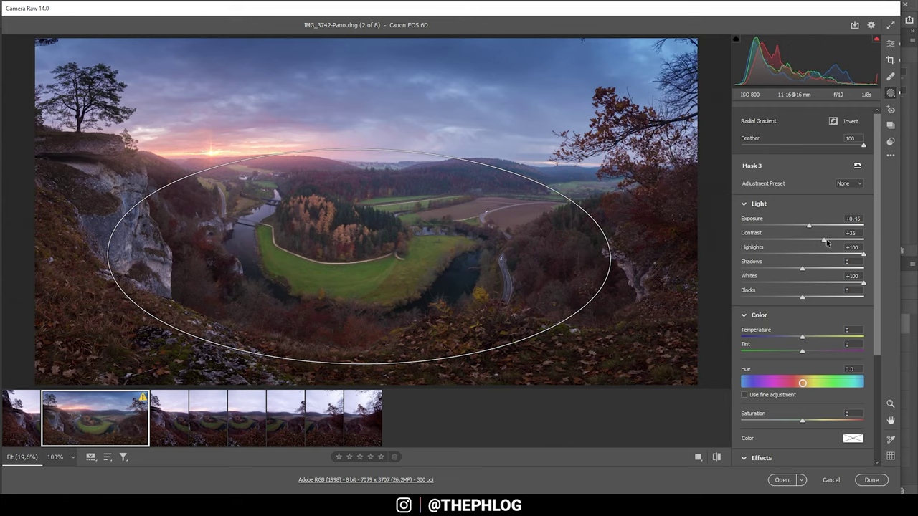
{"action": "left_click_drag", "start_coordinate": [827, 243], "coordinate": [840, 244]}
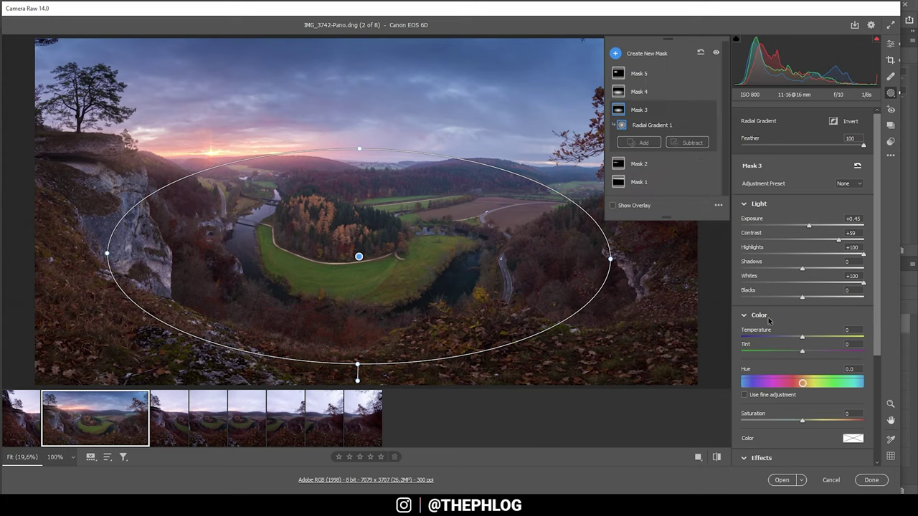
{"action": "left_click", "coordinate": [640, 92]}
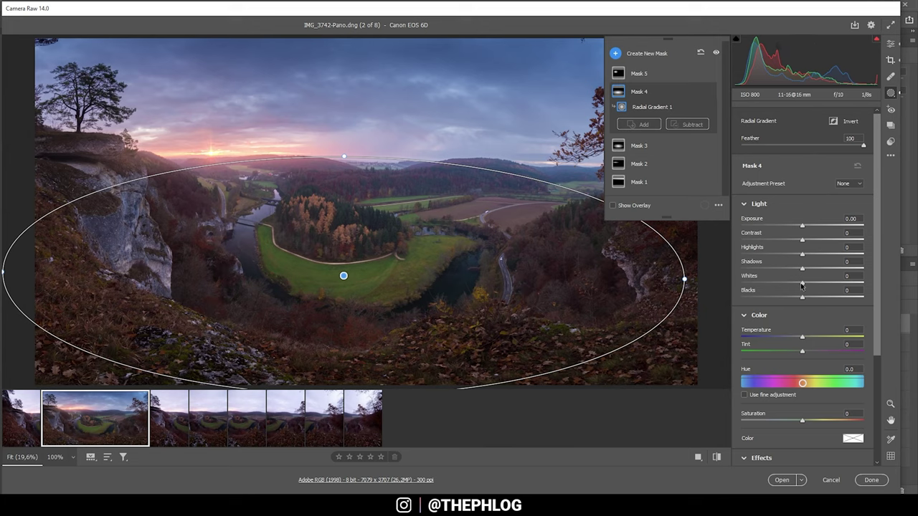
Step: Set Mask 4 to Whites +45, Temperature +16 and Saturation -27
{"action": "left_click_drag", "start_coordinate": [802, 284], "coordinate": [830, 286]}
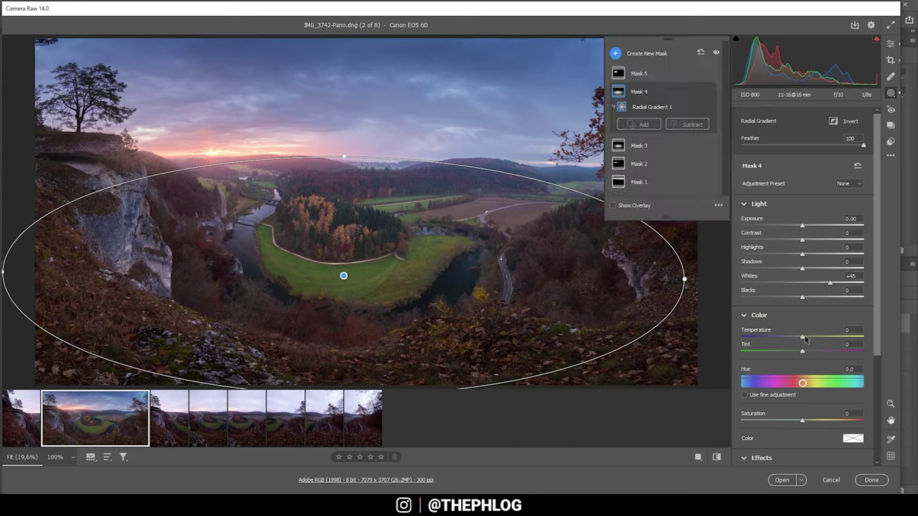
{"action": "left_click_drag", "start_coordinate": [804, 338], "coordinate": [811, 338]}
{"action": "scroll", "coordinate": [811, 338], "scroll_direction": "down", "scroll_amount": 1}
{"action": "left_click_drag", "start_coordinate": [803, 400], "coordinate": [786, 400]}
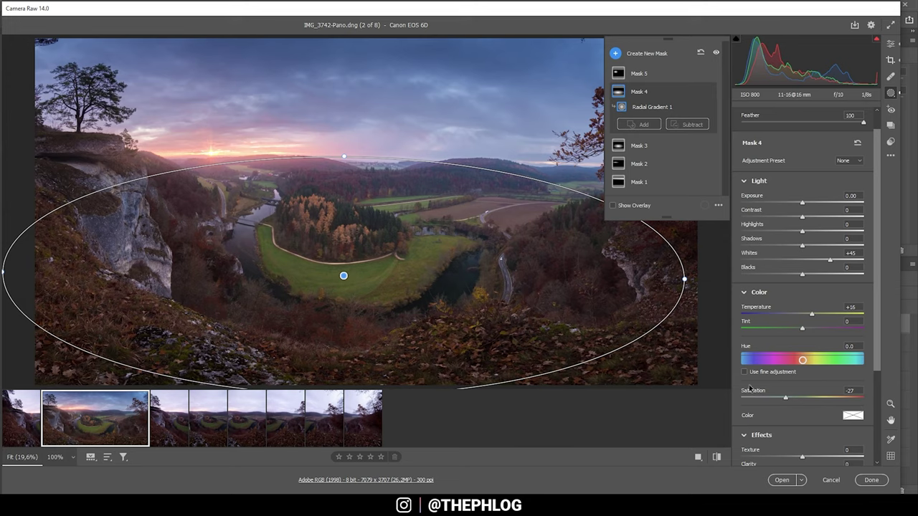
Step: Give Mask 5 Temperature +23 and a peach colour tint of hue 30, saturation 37
{"action": "left_click", "coordinate": [639, 73]}
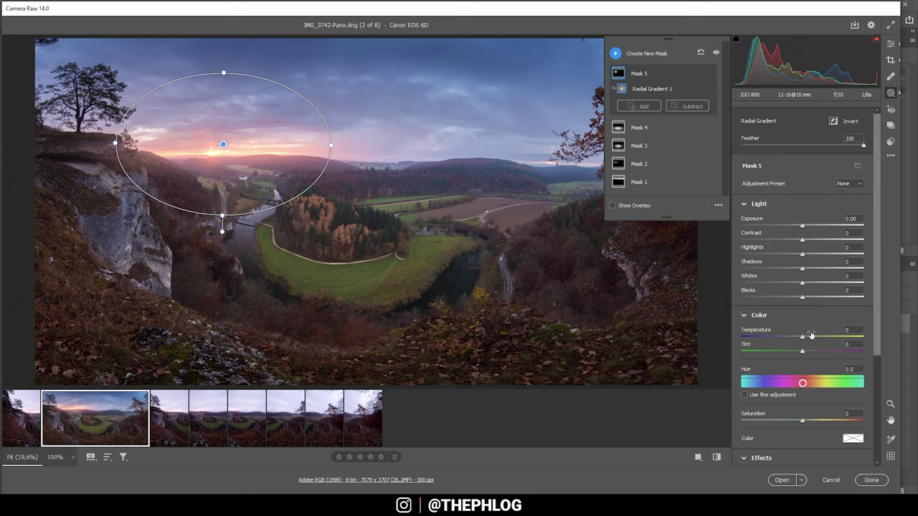
{"action": "left_click_drag", "start_coordinate": [803, 339], "coordinate": [817, 340]}
{"action": "left_click", "coordinate": [852, 439]}
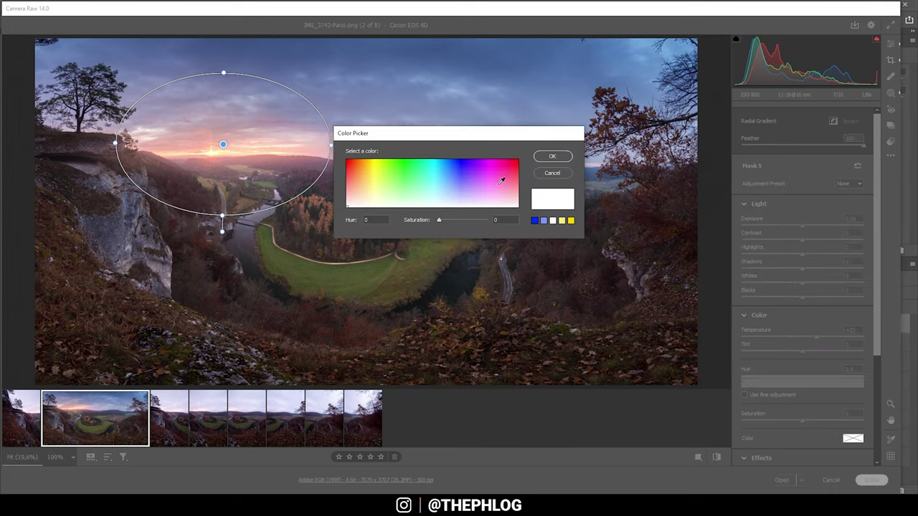
{"action": "left_click_drag", "start_coordinate": [360, 180], "coordinate": [362, 186]}
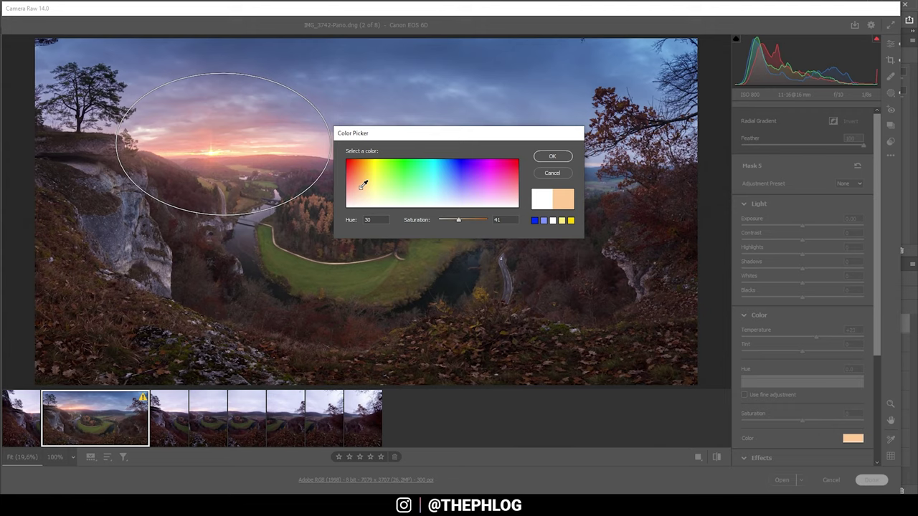
{"action": "left_click_drag", "start_coordinate": [363, 186], "coordinate": [362, 186]}
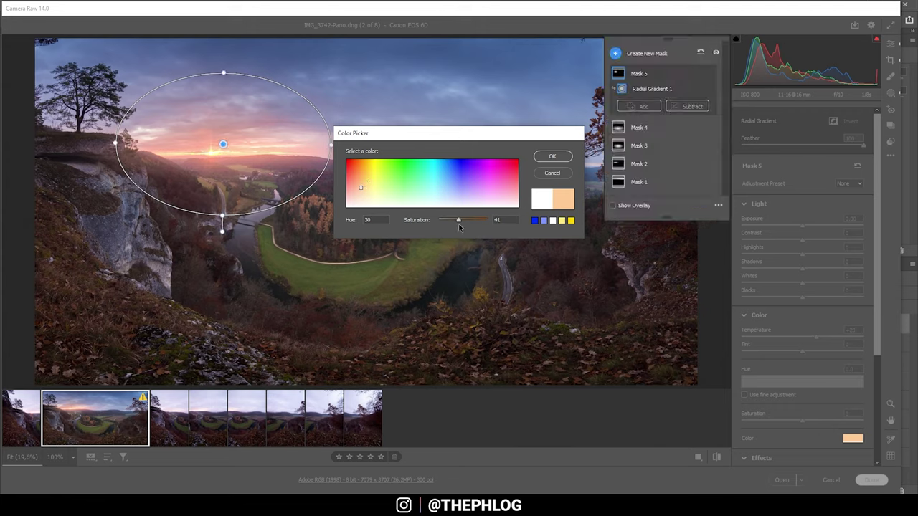
{"action": "left_click_drag", "start_coordinate": [459, 223], "coordinate": [455, 223]}
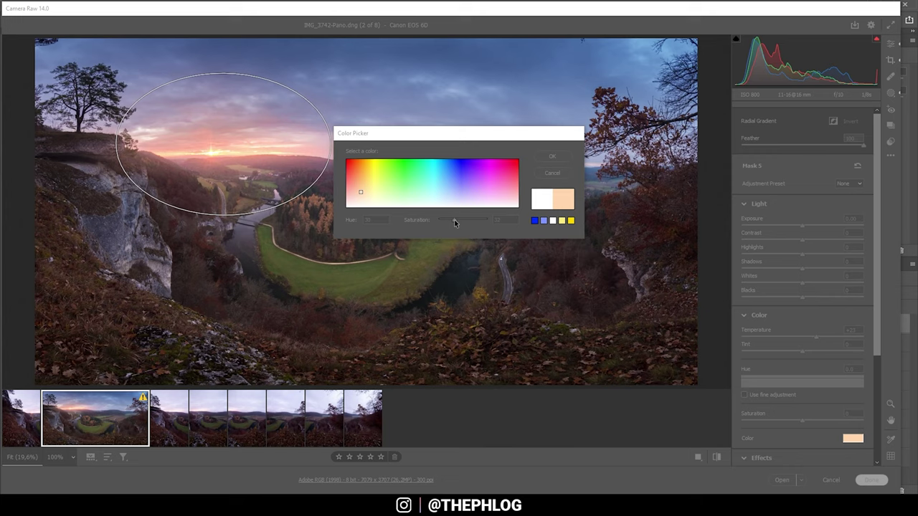
{"action": "left_click_drag", "start_coordinate": [454, 223], "coordinate": [456, 223]}
{"action": "left_click", "coordinate": [557, 157]}
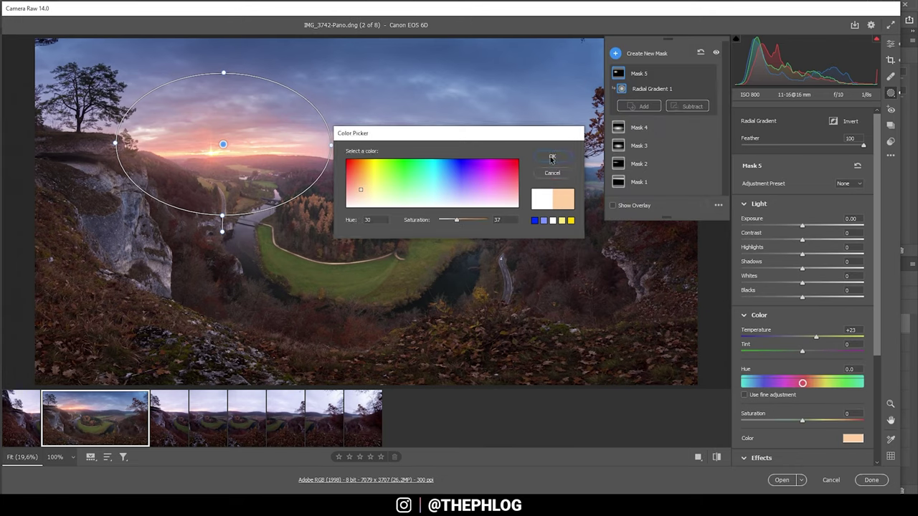
{"action": "left_click", "coordinate": [891, 44]}
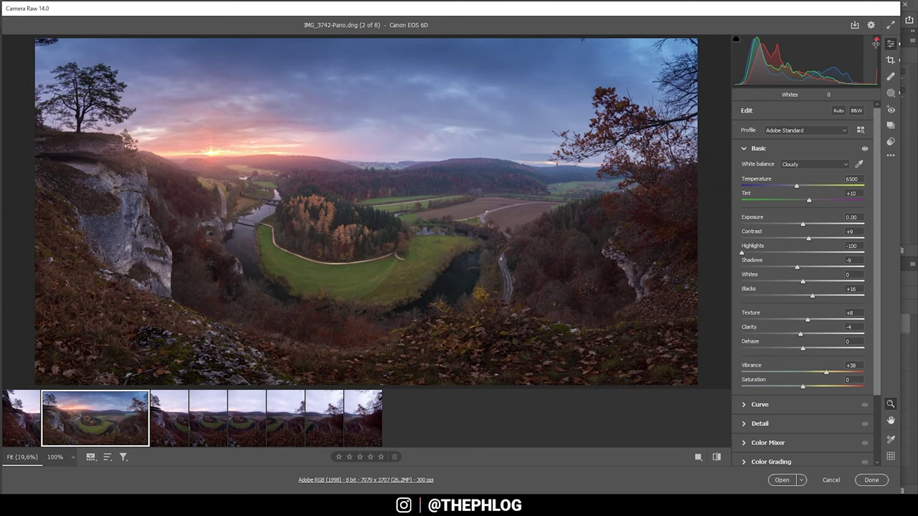
Step: Set the Color Mixer hues to Greens -100, Yellows -11 and Purples +27
{"action": "scroll", "coordinate": [769, 290], "scroll_direction": "down", "scroll_amount": 1}
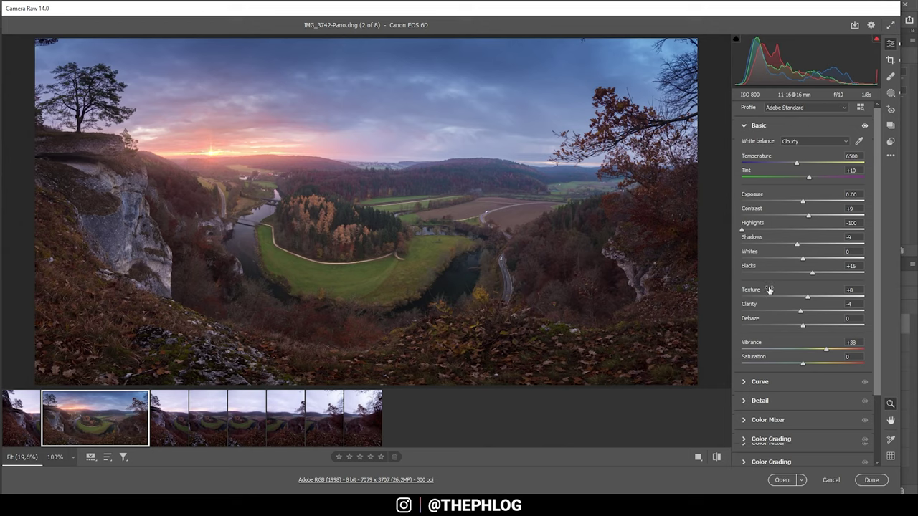
{"action": "scroll", "coordinate": [769, 290], "scroll_direction": "down", "scroll_amount": 1}
{"action": "left_click", "coordinate": [750, 401]}
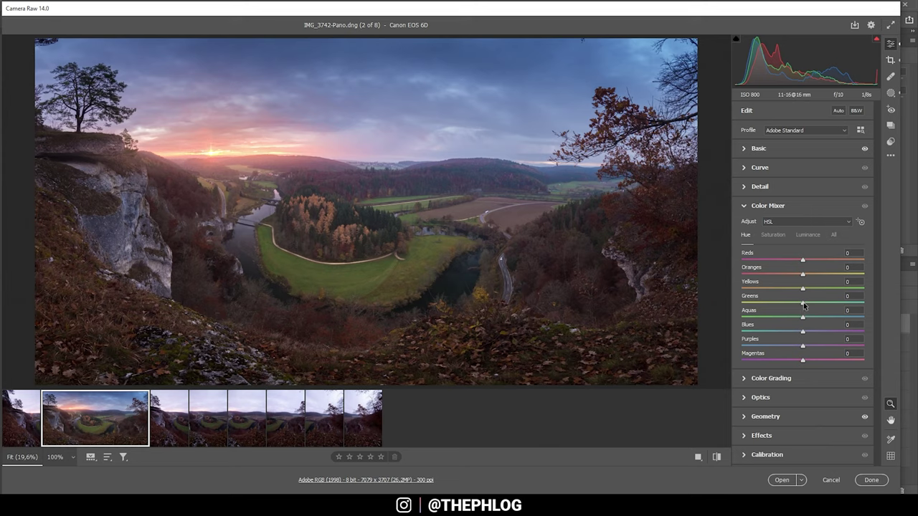
{"action": "left_click_drag", "start_coordinate": [803, 305], "coordinate": [566, 307]}
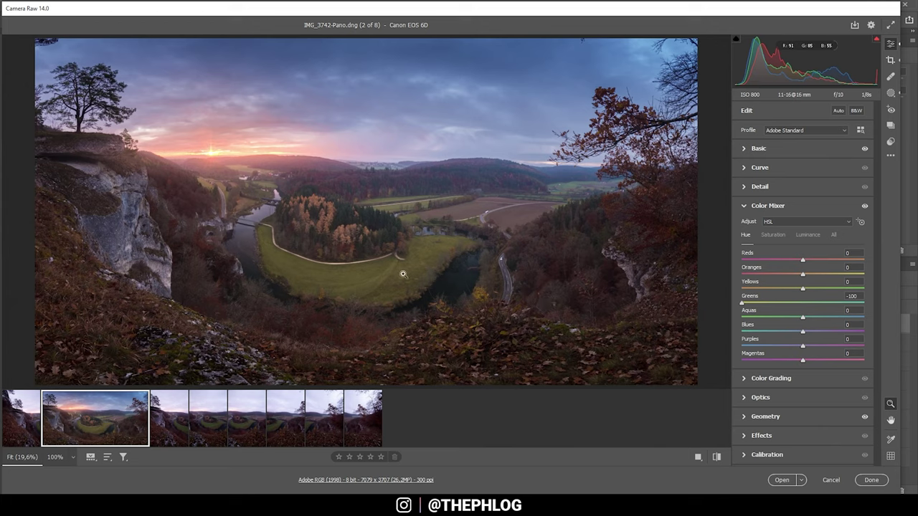
{"action": "left_click_drag", "start_coordinate": [804, 289], "coordinate": [796, 291]}
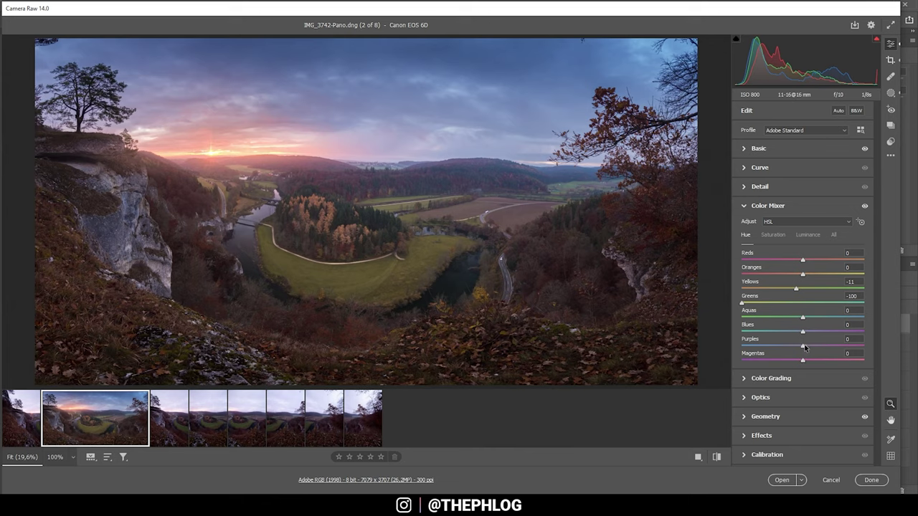
{"action": "left_click_drag", "start_coordinate": [803, 348], "coordinate": [812, 348]}
{"action": "left_click", "coordinate": [820, 347]}
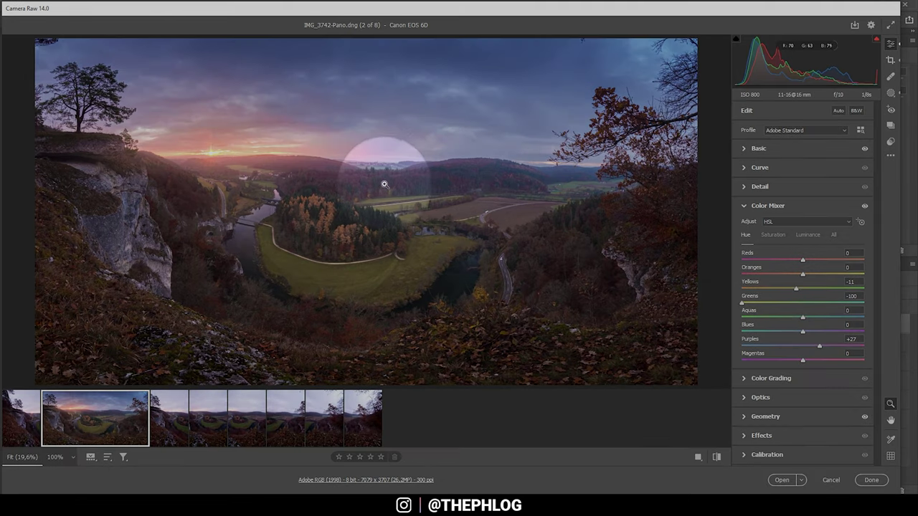
Step: Zoom into the photo to inspect the hue shift, then return to the fitted view
{"action": "left_click", "coordinate": [424, 180]}
{"action": "left_click", "coordinate": [483, 165]}
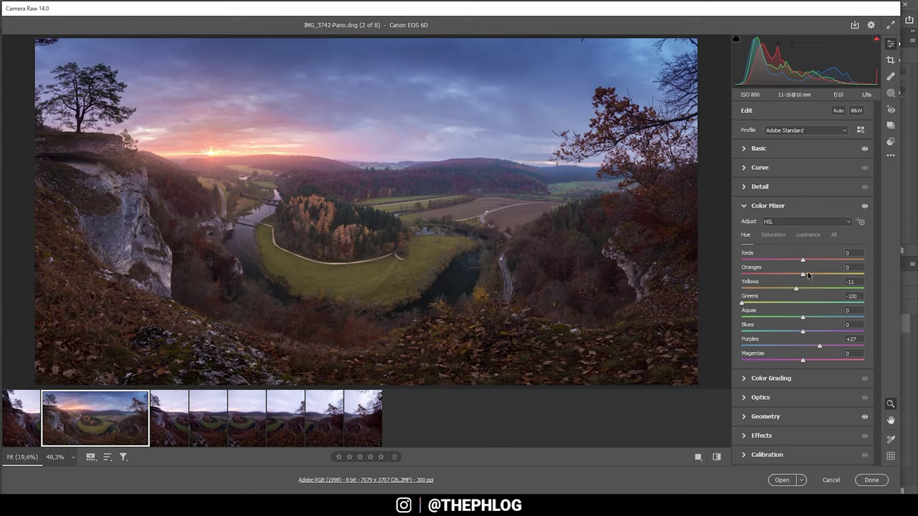
{"action": "left_click", "coordinate": [775, 235]}
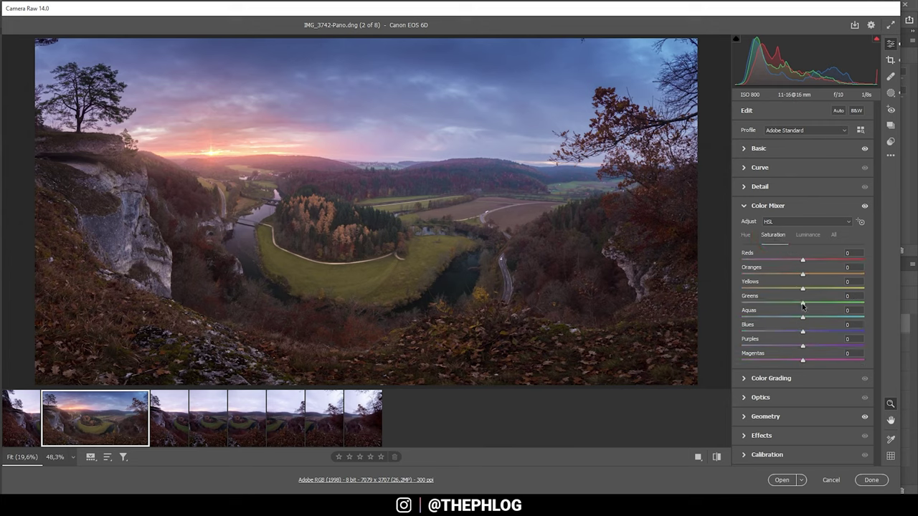
Step: Set Color Mixer saturation to Greens -41, Oranges +13 and Blues +13
{"action": "left_click_drag", "start_coordinate": [803, 303], "coordinate": [777, 306]}
{"action": "left_click_drag", "start_coordinate": [805, 278], "coordinate": [811, 278]}
{"action": "left_click_drag", "start_coordinate": [803, 334], "coordinate": [812, 335]}
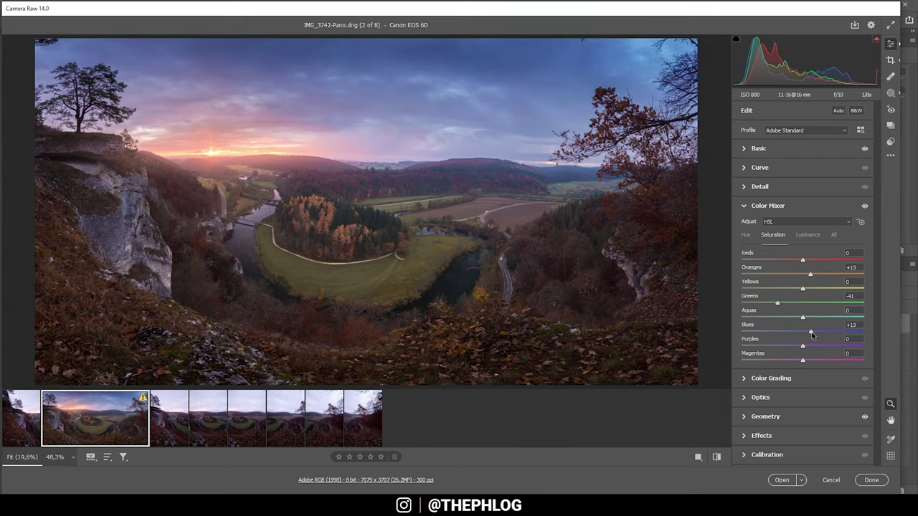
Step: Tint the highlights warm orange in Color Grading with hue 32 and saturation 45
{"action": "left_click", "coordinate": [747, 208]}
{"action": "left_click", "coordinate": [744, 227]}
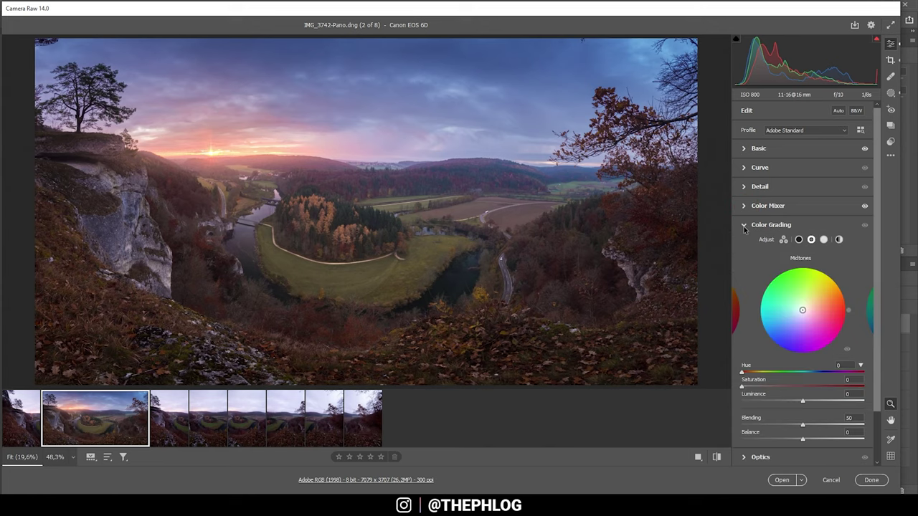
{"action": "left_click", "coordinate": [824, 240]}
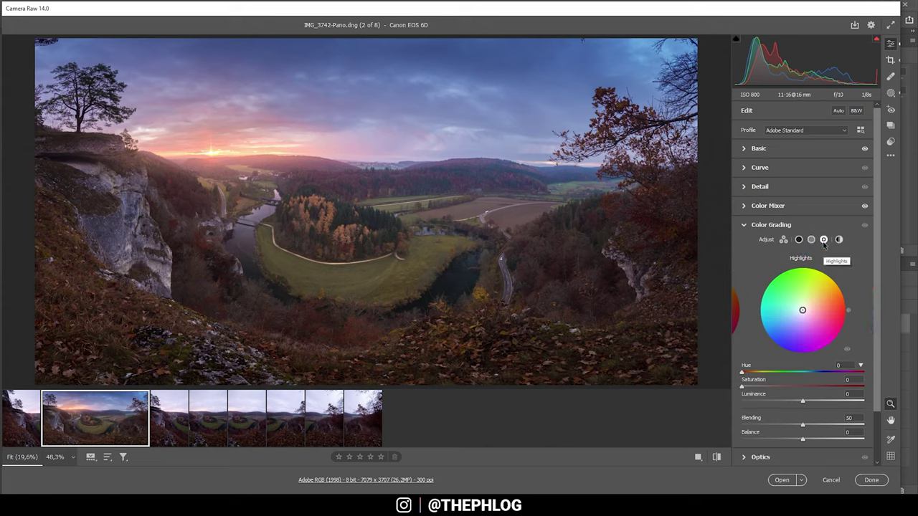
{"action": "left_click_drag", "start_coordinate": [802, 311], "coordinate": [813, 307]}
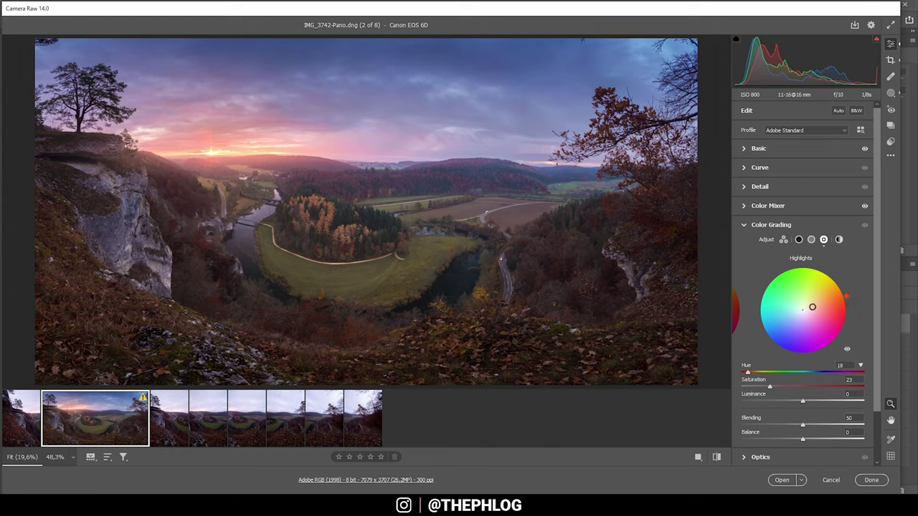
{"action": "left_click_drag", "start_coordinate": [812, 307], "coordinate": [811, 305]}
{"action": "left_click_drag", "start_coordinate": [771, 388], "coordinate": [796, 388]}
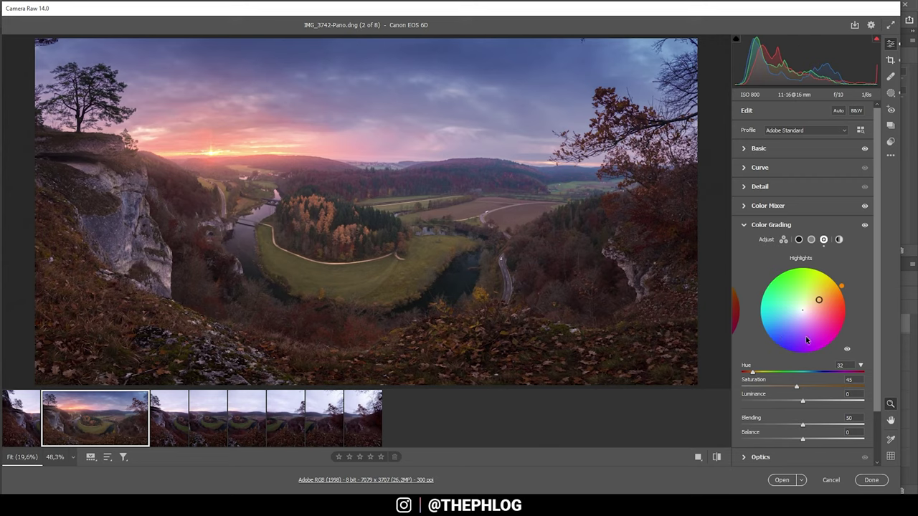
Step: Tint the midtones cool blue with hue 225 and saturation 12
{"action": "left_click", "coordinate": [811, 240]}
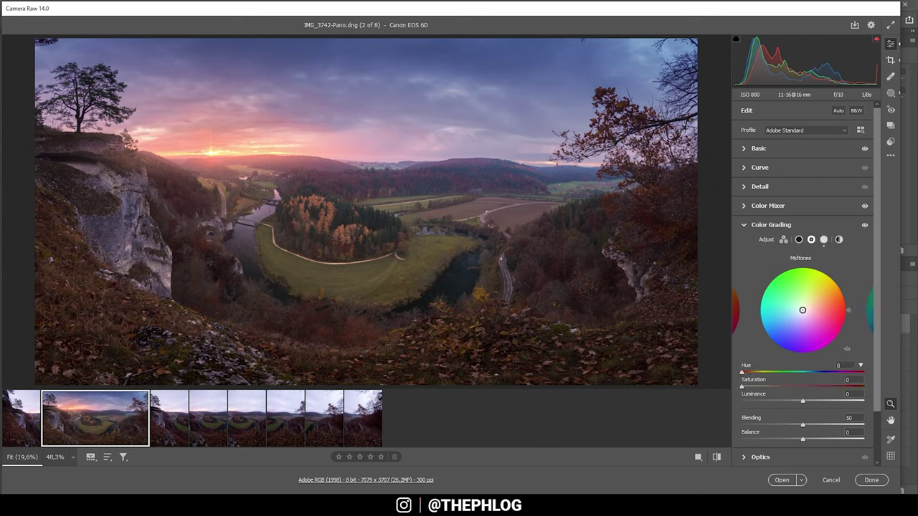
{"action": "mouse_move", "coordinate": [803, 309]}
{"action": "left_mouse_down"}
{"action": "mouse_move", "coordinate": [777, 312]}
{"action": "mouse_move", "coordinate": [794, 318]}
{"action": "left_mouse_up"}
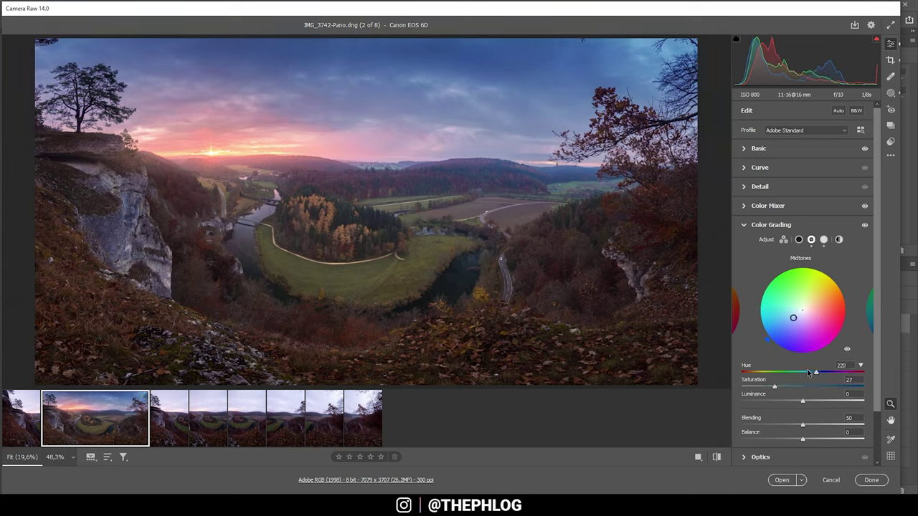
{"action": "left_click_drag", "start_coordinate": [816, 372], "coordinate": [818, 372]}
{"action": "left_click_drag", "start_coordinate": [776, 391], "coordinate": [757, 390]}
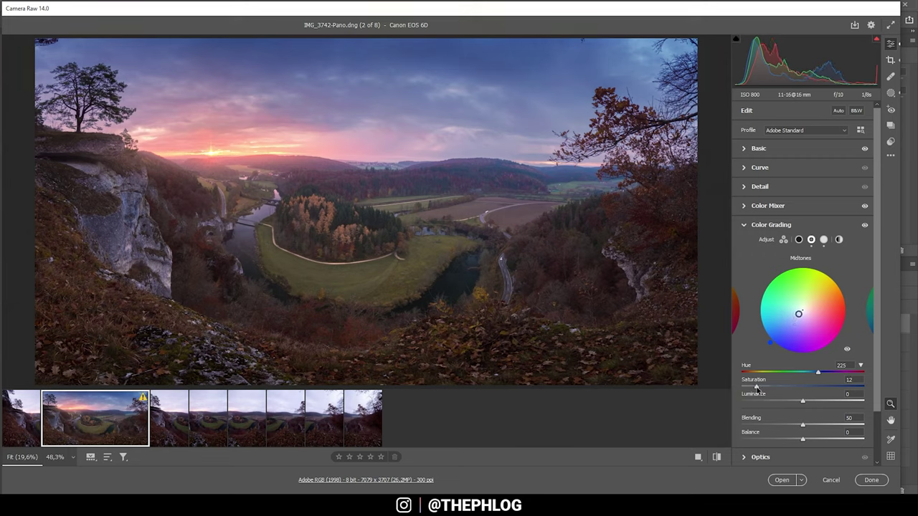
{"action": "left_click", "coordinate": [743, 225]}
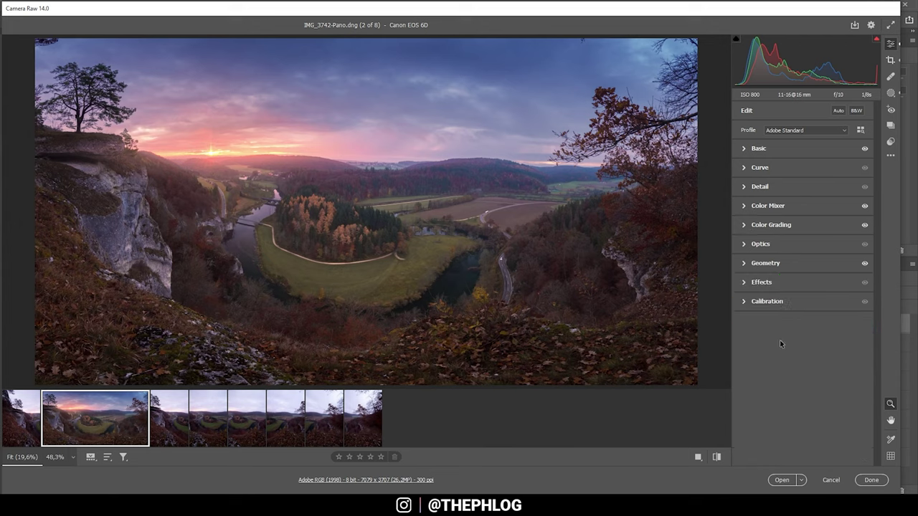
Step: Set Calibration Blue Primary hue -11 and saturation +13, Green hue +13, Red hue +10
{"action": "left_click", "coordinate": [747, 302]}
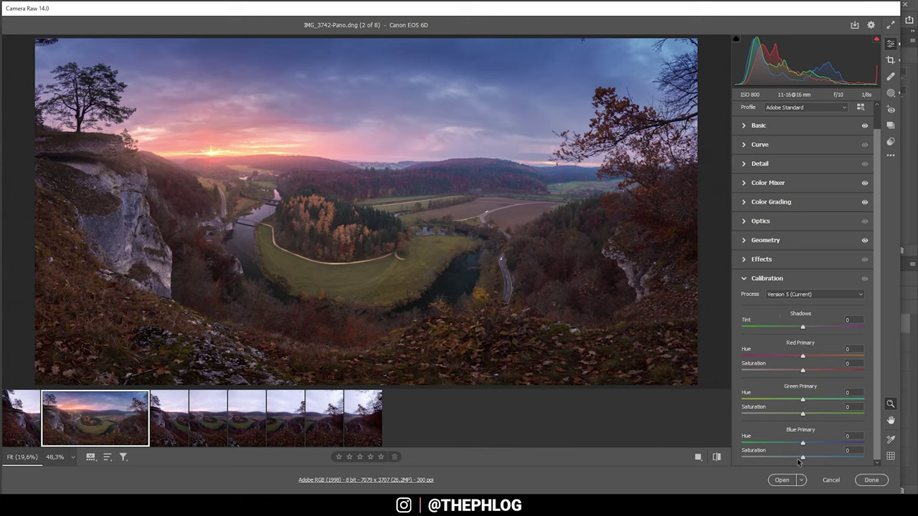
{"action": "left_click_drag", "start_coordinate": [802, 444], "coordinate": [794, 447]}
{"action": "left_click_drag", "start_coordinate": [804, 458], "coordinate": [811, 460]}
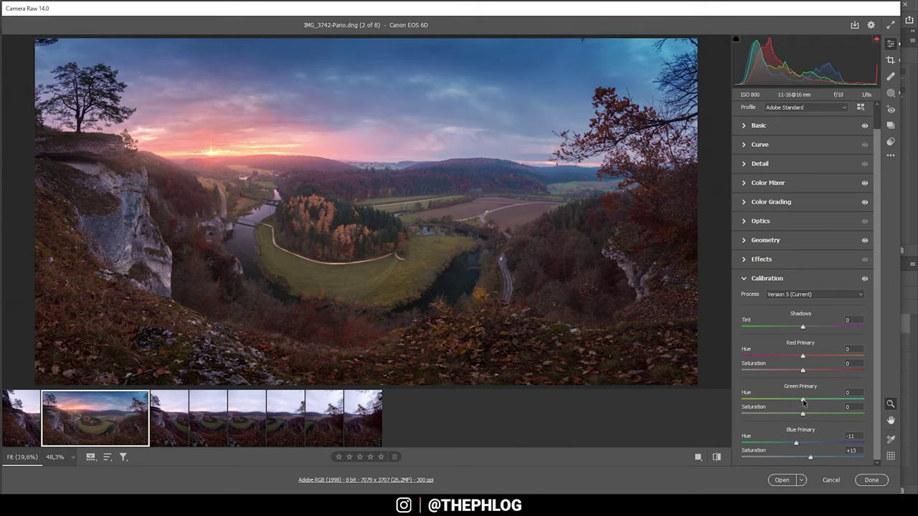
{"action": "left_click_drag", "start_coordinate": [802, 399], "coordinate": [811, 402]}
{"action": "left_click_drag", "start_coordinate": [805, 357], "coordinate": [815, 357]}
{"action": "left_click_drag", "start_coordinate": [813, 358], "coordinate": [810, 357]}
Step: Sharpen with amount 78, radius 0.5, detail 100, masking 66, and open the image in Photoshop
{"action": "left_click", "coordinate": [765, 278]}
{"action": "left_click", "coordinate": [752, 186]}
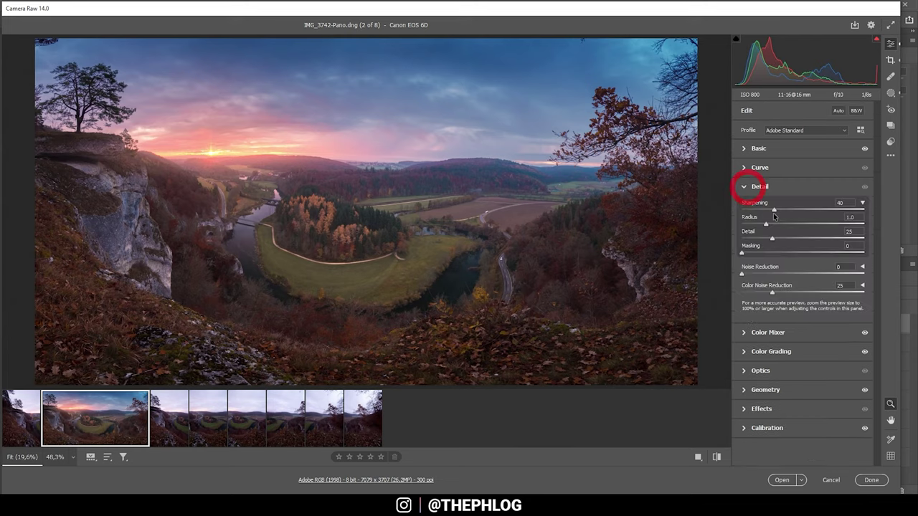
{"action": "left_click_drag", "start_coordinate": [774, 210], "coordinate": [914, 244]}
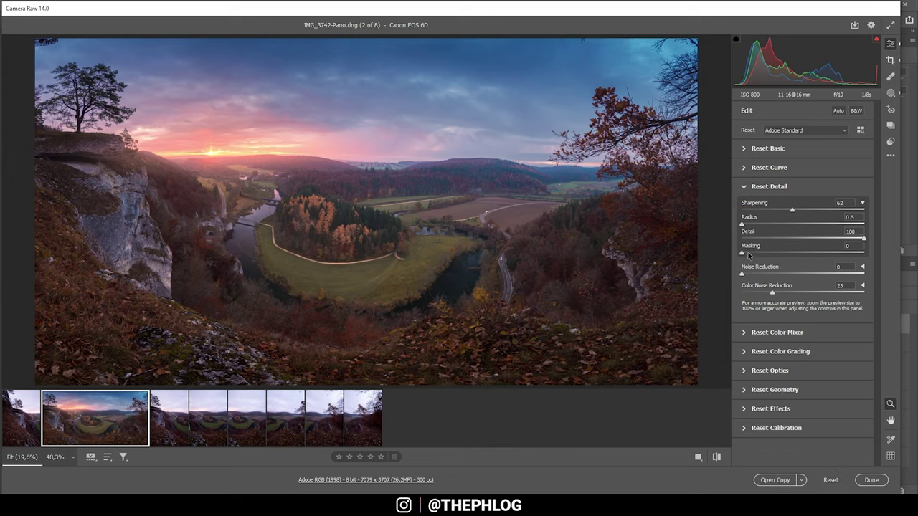
{"action": "left_click_drag", "start_coordinate": [741, 252], "coordinate": [820, 254]}
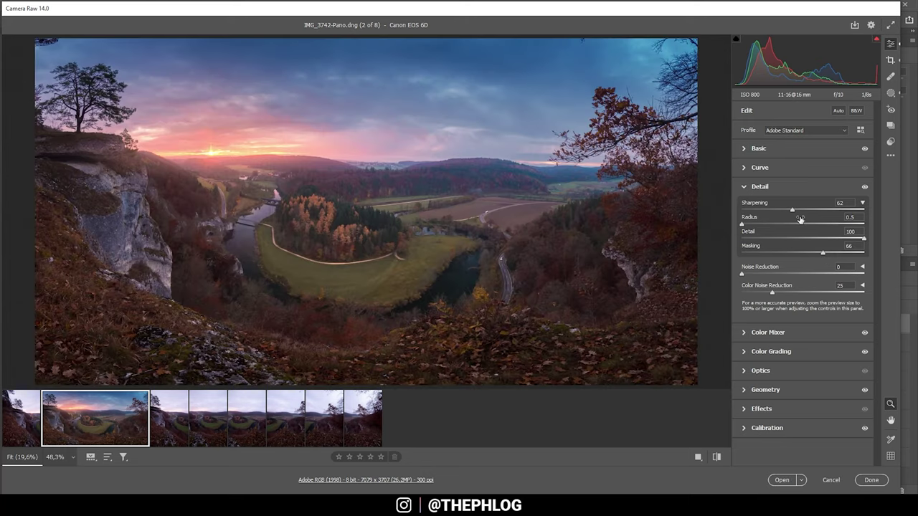
{"action": "left_click_drag", "start_coordinate": [792, 210], "coordinate": [805, 210]}
{"action": "left_click", "coordinate": [782, 480]}
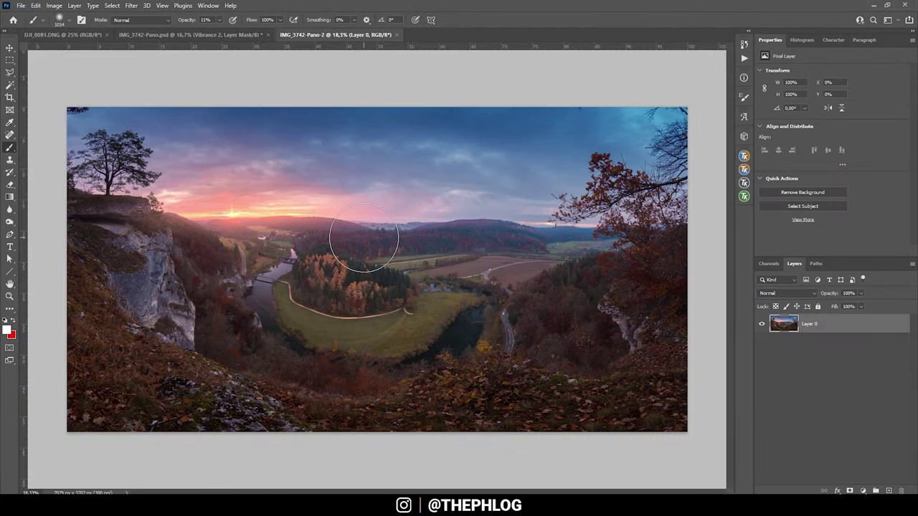
Step: Spot-heal away the end of the meadow path and other small distractions
{"action": "left_click", "coordinate": [10, 134]}
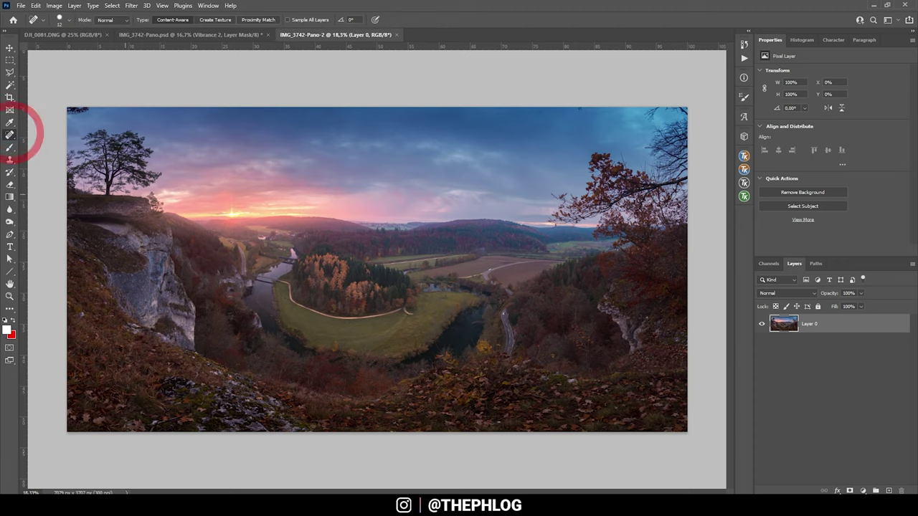
{"action": "scroll", "coordinate": [412, 321], "scroll_direction": "up", "scroll_amount": 6}
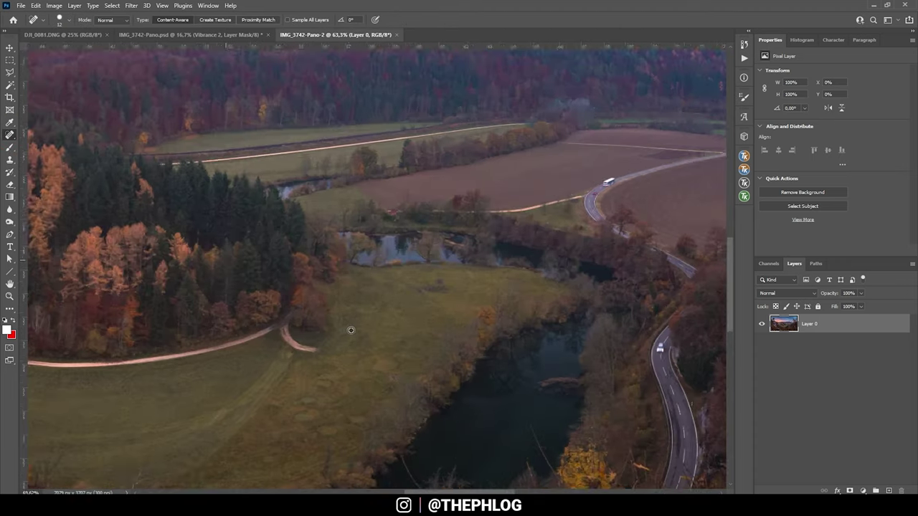
{"action": "scroll", "coordinate": [337, 337], "scroll_direction": "up", "scroll_amount": 4}
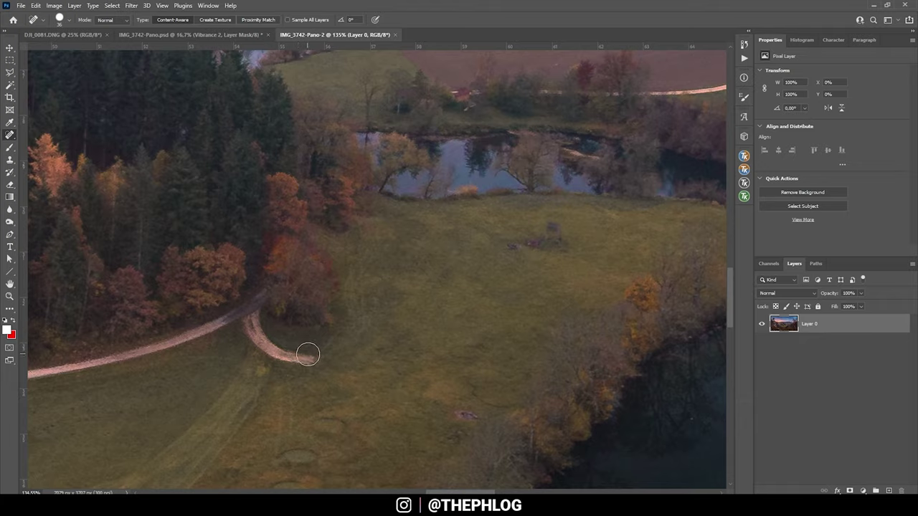
{"action": "mouse_move", "coordinate": [307, 355]}
{"action": "left_mouse_down"}
{"action": "mouse_move", "coordinate": [263, 351]}
{"action": "mouse_move", "coordinate": [251, 324]}
{"action": "left_mouse_up"}
{"action": "scroll", "coordinate": [640, 327], "scroll_direction": "down", "scroll_amount": 3}
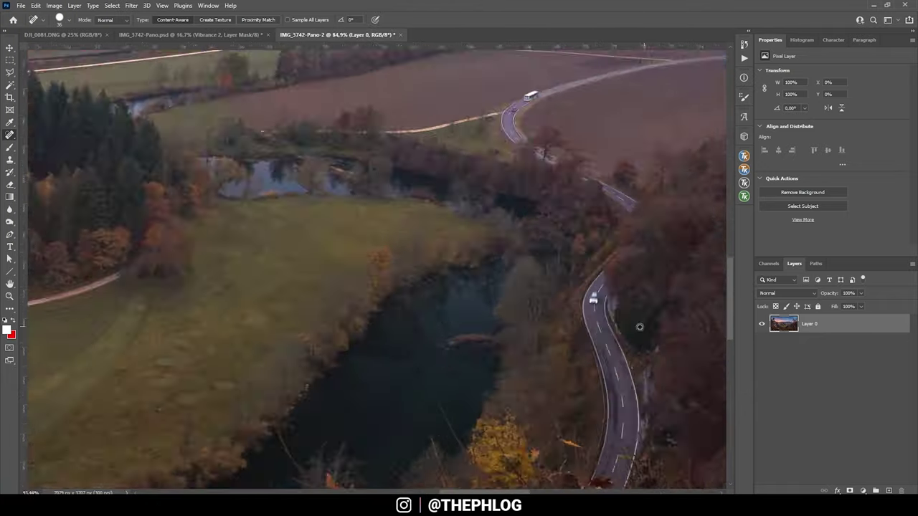
{"action": "scroll", "coordinate": [639, 327], "scroll_direction": "up", "scroll_amount": 5}
{"action": "scroll", "coordinate": [510, 261], "scroll_direction": "up", "scroll_amount": 4}
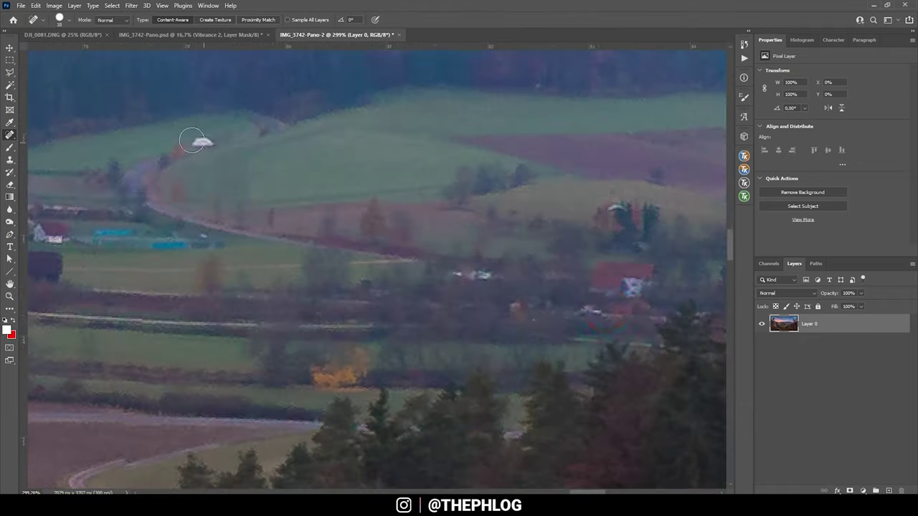
{"action": "scroll", "coordinate": [229, 231], "scroll_direction": "down", "scroll_amount": 6}
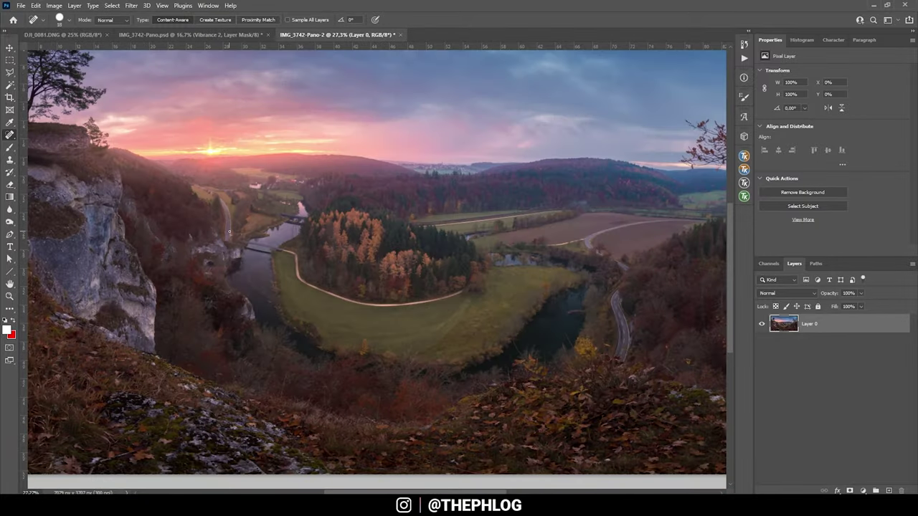
{"action": "scroll", "coordinate": [299, 266], "scroll_direction": "down", "scroll_amount": 1}
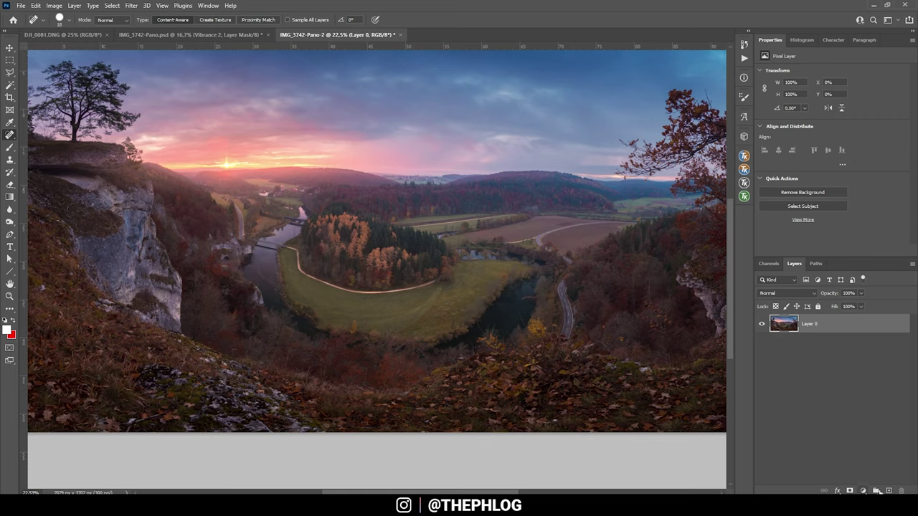
Step: Add a Soft Light Layer 1 and set an 11% opacity brush sampled from the sun's yellow
{"action": "left_click", "coordinate": [889, 491]}
{"action": "left_click", "coordinate": [798, 292]}
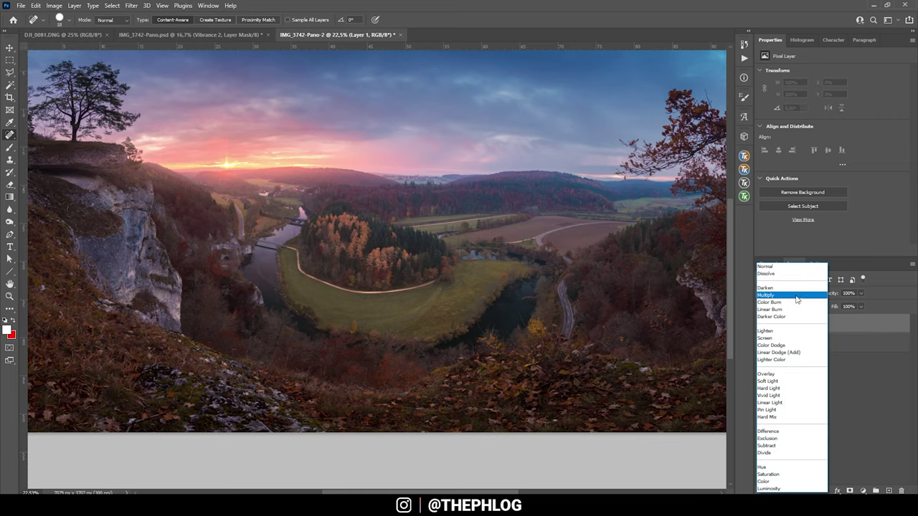
{"action": "left_click", "coordinate": [769, 381]}
{"action": "key", "text": "b"}
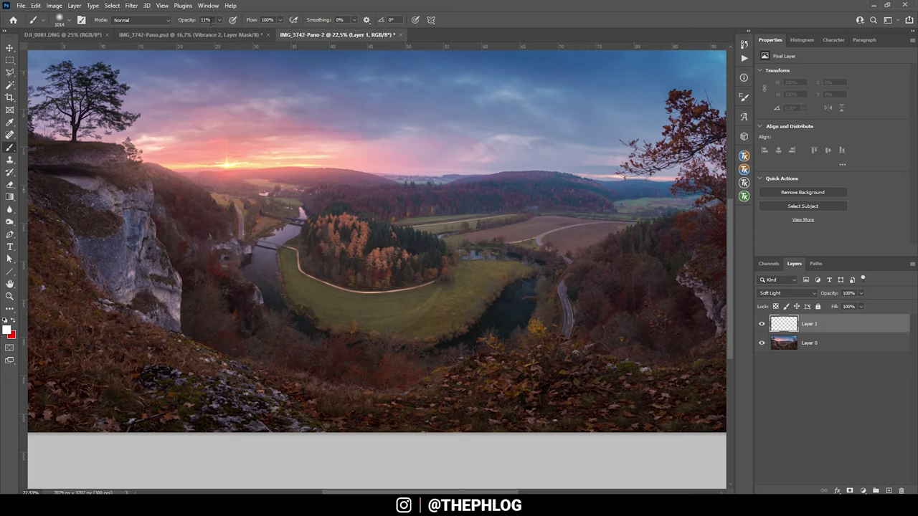
{"action": "type", "text": "11"}
{"action": "key", "text": "Return"}
{"action": "left_click", "coordinate": [228, 162], "text": "alt"}
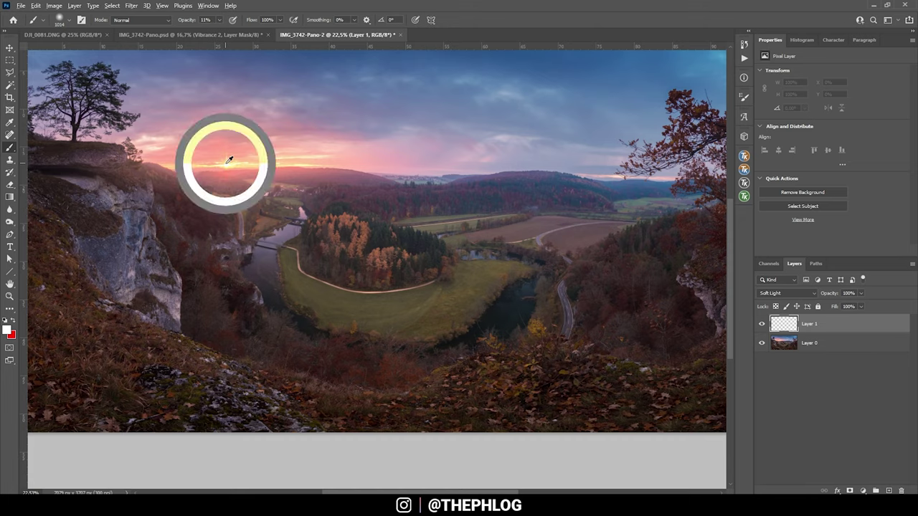
Step: Paint a soft warm glow over the sun and across the sky, resizing the brush as needed
{"action": "left_click", "coordinate": [227, 163]}
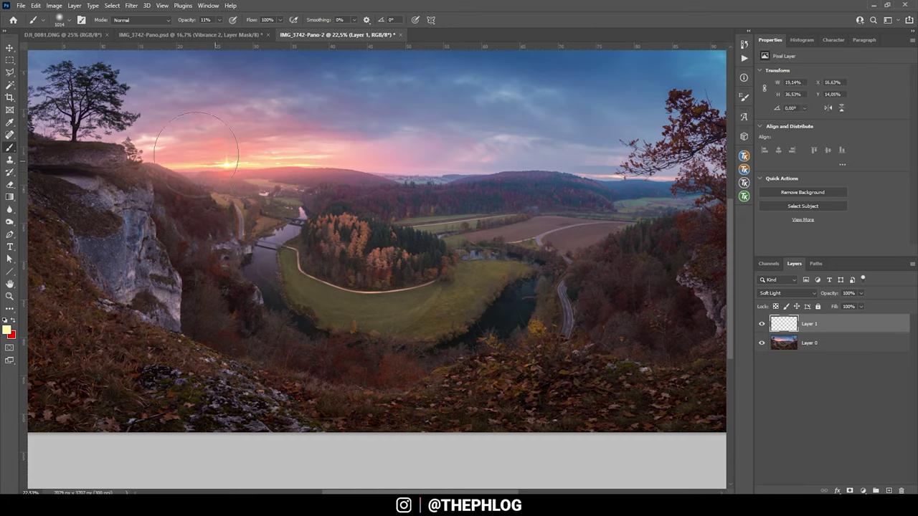
{"action": "left_click", "coordinate": [127, 123]}
{"action": "left_click_drag", "start_coordinate": [127, 123], "coordinate": [43, 108]}
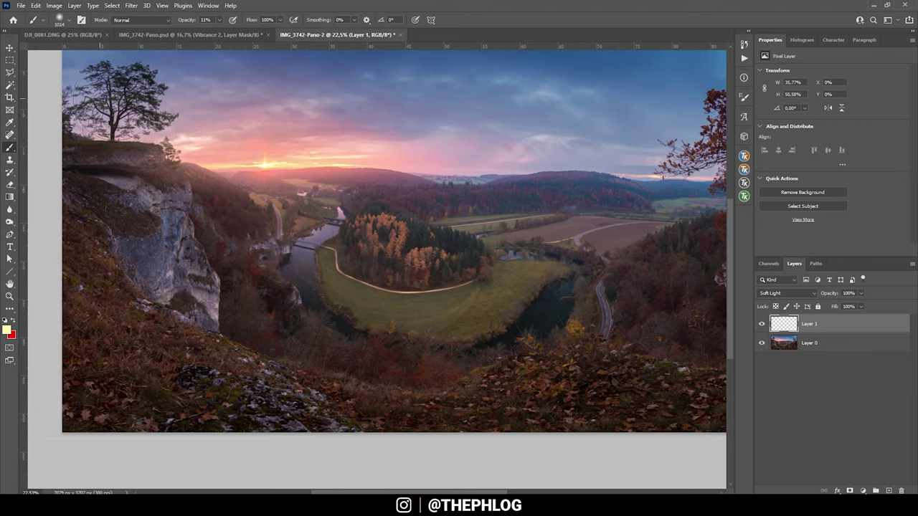
{"action": "mouse_move", "coordinate": [188, 88]}
{"action": "left_mouse_down"}
{"action": "mouse_move", "coordinate": [191, 112]}
{"action": "mouse_move", "coordinate": [221, 132]}
{"action": "mouse_move", "coordinate": [310, 133]}
{"action": "left_mouse_up"}
{"action": "left_click_drag", "start_coordinate": [373, 132], "coordinate": [472, 136]}
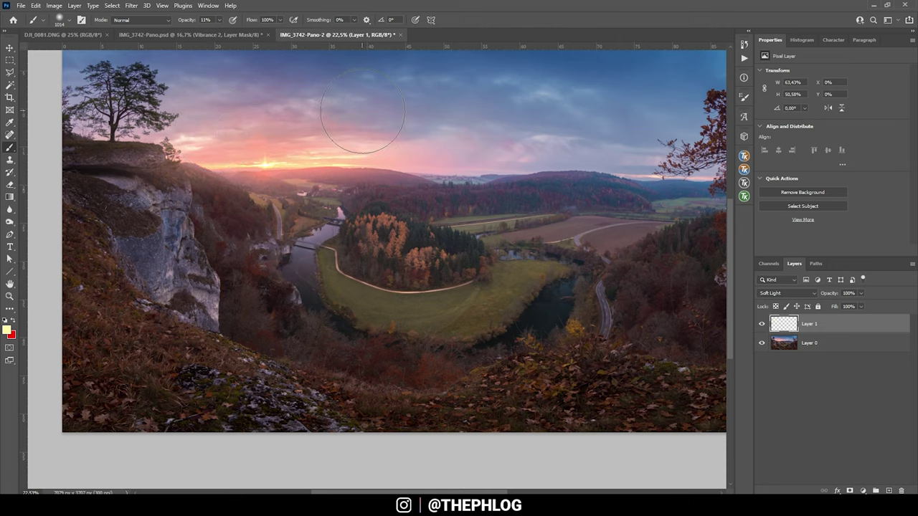
{"action": "scroll", "coordinate": [287, 133], "scroll_direction": "up", "scroll_amount": 1}
{"action": "mouse_move", "coordinate": [248, 186]}
{"action": "left_mouse_down"}
{"action": "mouse_move", "coordinate": [236, 196]}
{"action": "mouse_move", "coordinate": [119, 160]}
{"action": "mouse_move", "coordinate": [72, 161]}
{"action": "left_mouse_up"}
{"action": "left_click_drag", "start_coordinate": [264, 215], "coordinate": [387, 201]}
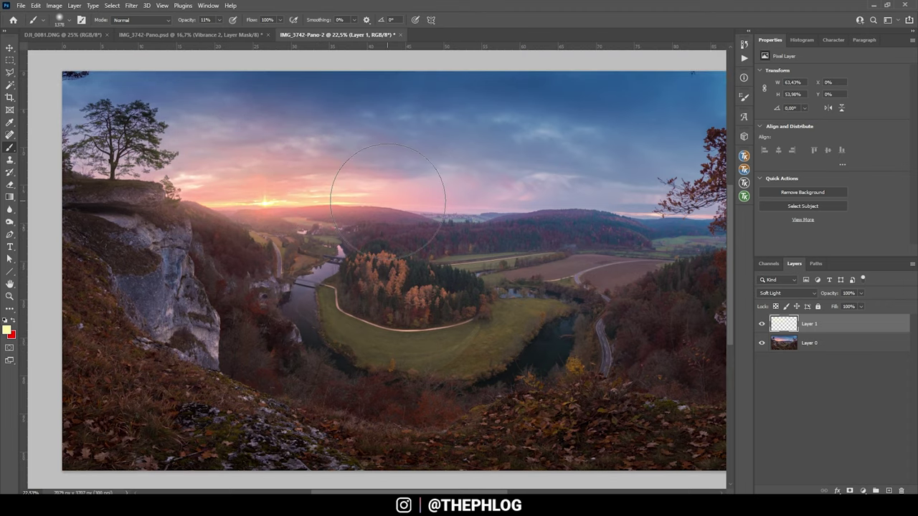
{"action": "scroll", "coordinate": [387, 201], "scroll_direction": "up", "scroll_amount": 1}
{"action": "scroll", "coordinate": [440, 328], "scroll_direction": "left", "scroll_amount": 2}
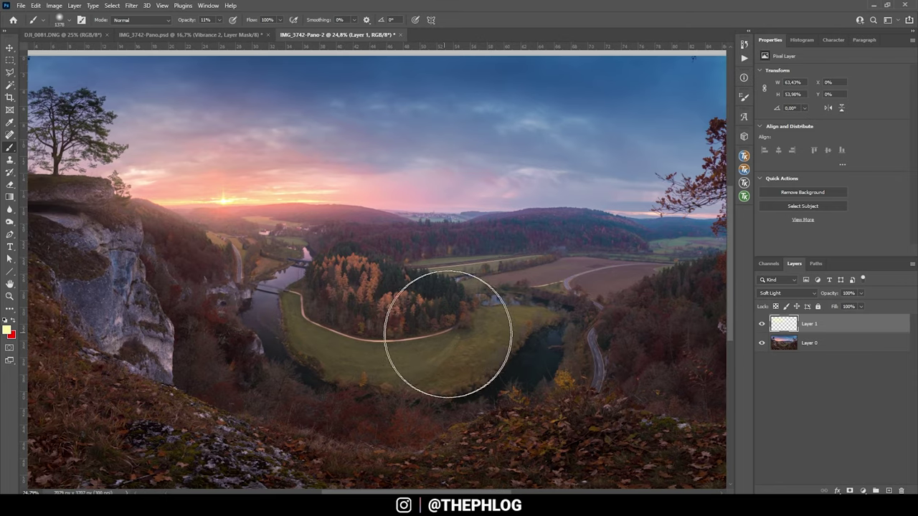
Step: Add a Hard Light Layer 2 and paint a bright, concentrated sun glow at the horizon
{"action": "scroll", "coordinate": [550, 392], "scroll_direction": "left", "scroll_amount": 1}
{"action": "left_click", "coordinate": [888, 490]}
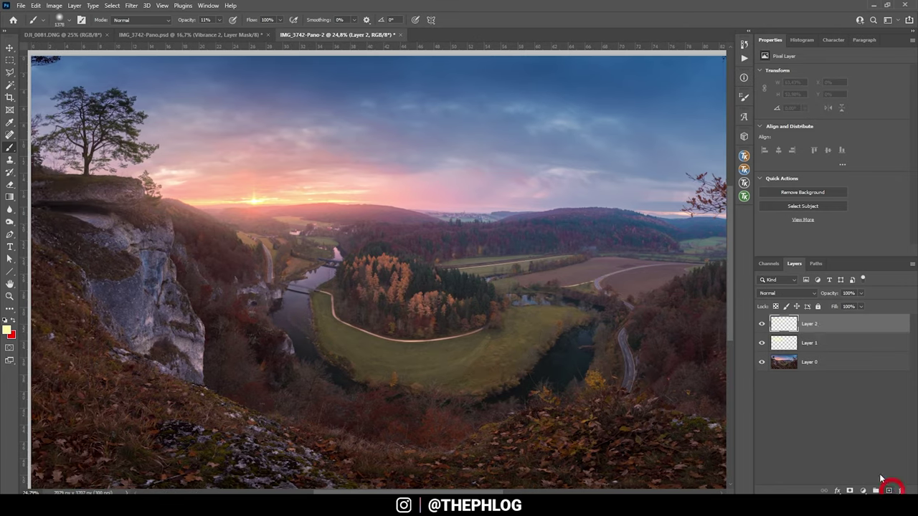
{"action": "left_click", "coordinate": [789, 294]}
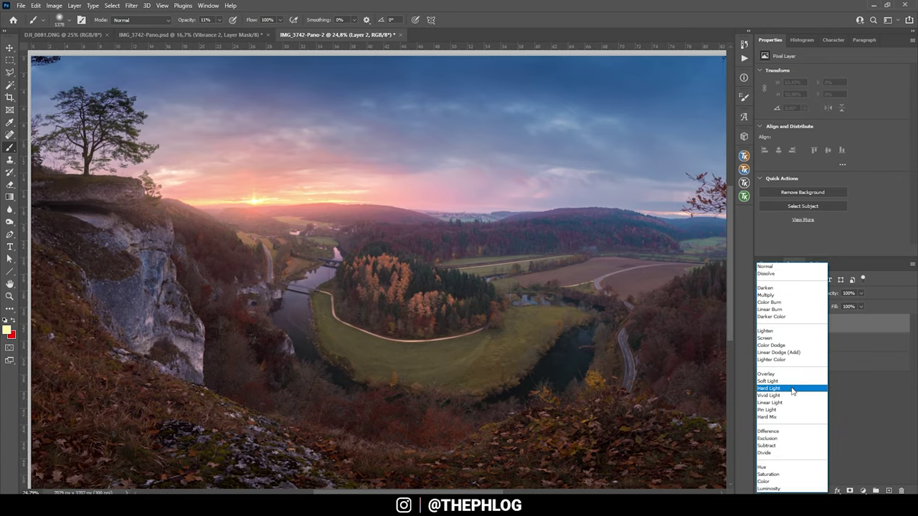
{"action": "left_click", "coordinate": [793, 393]}
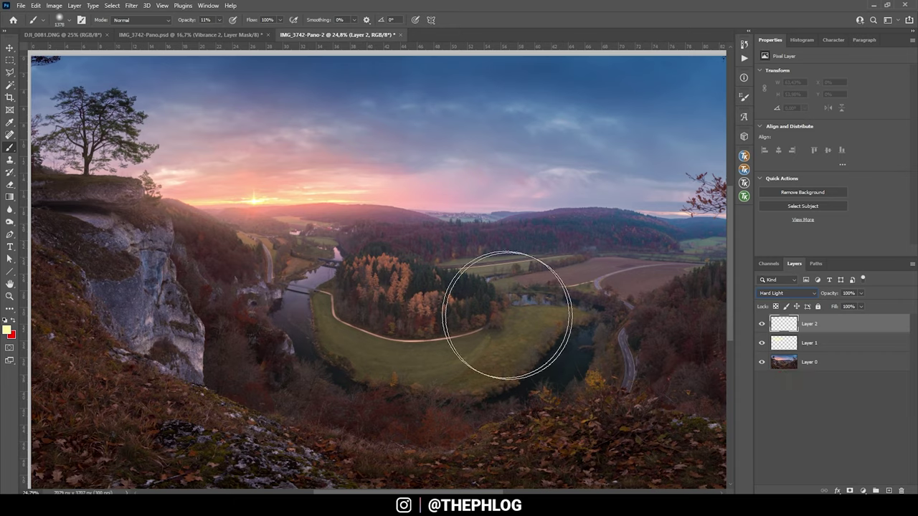
{"action": "right_click", "coordinate": [224, 213], "text": "alt"}
{"action": "left_click", "coordinate": [256, 200]}
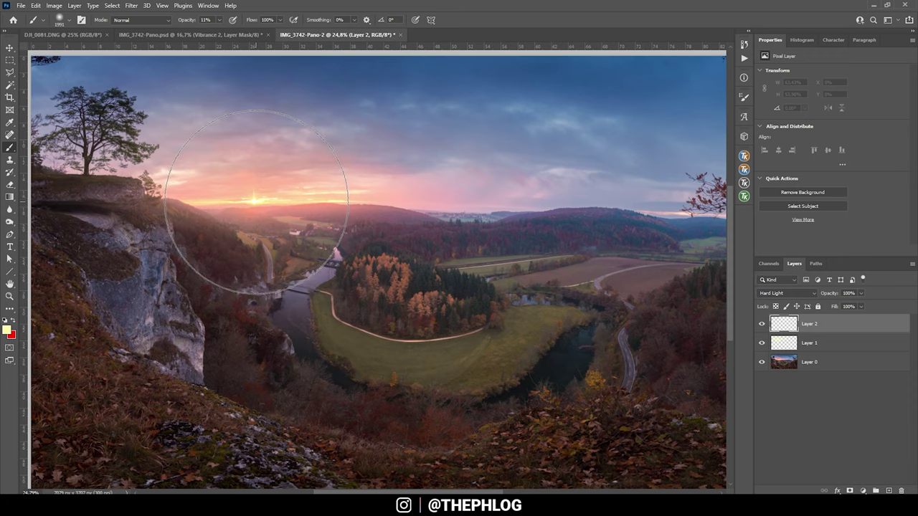
{"action": "left_click", "coordinate": [256, 201]}
{"action": "left_click_drag", "start_coordinate": [256, 202], "coordinate": [164, 205]}
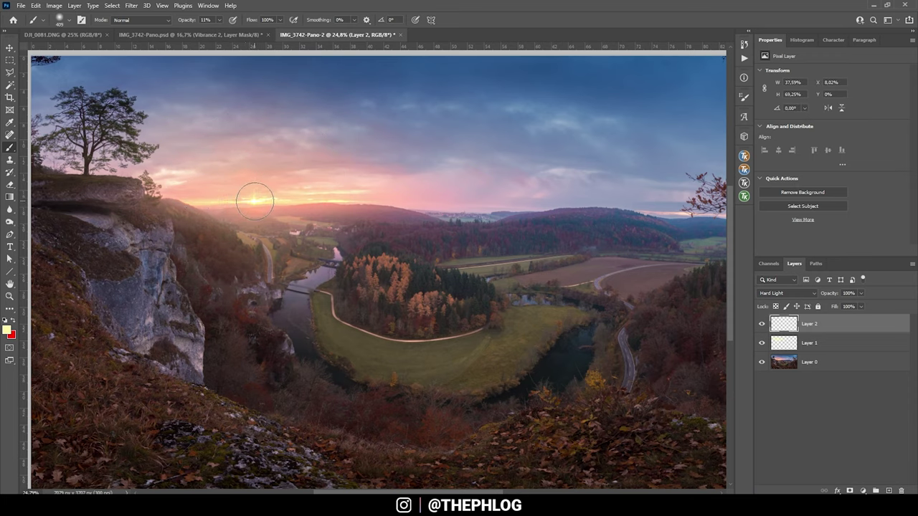
{"action": "left_click_drag", "start_coordinate": [256, 200], "coordinate": [253, 202]}
{"action": "scroll", "coordinate": [255, 201], "scroll_direction": "down", "scroll_amount": 1}
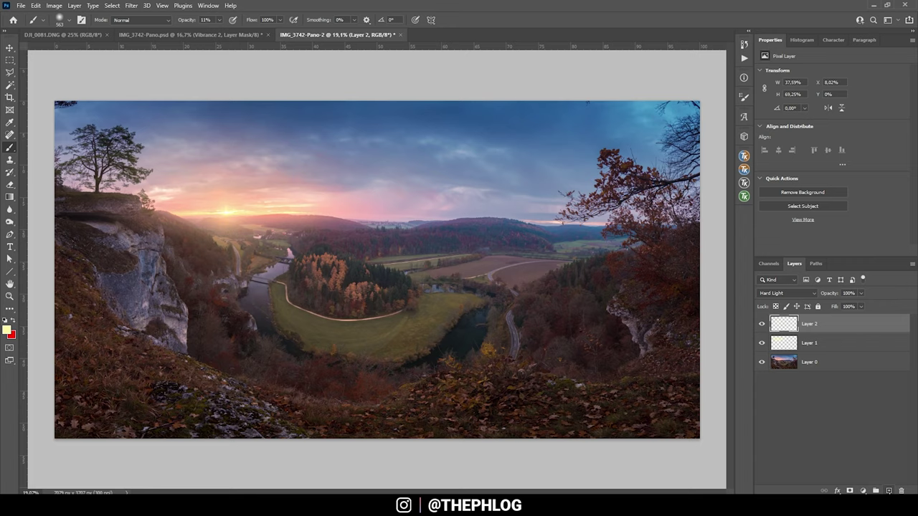
{"action": "left_click", "coordinate": [888, 492]}
Step: Set Layer 3 to Overlay and mask it to Lights 1 with TK RapidMask
{"action": "left_click", "coordinate": [787, 293]}
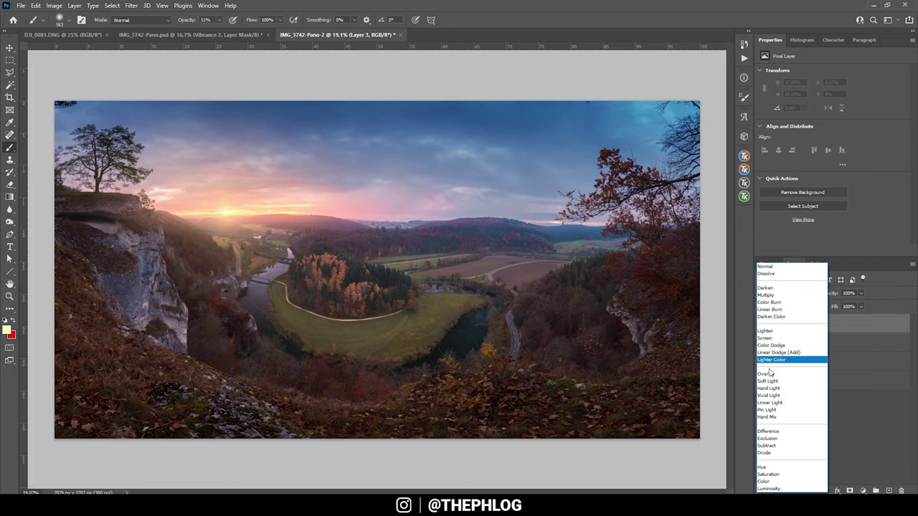
{"action": "left_click", "coordinate": [768, 374]}
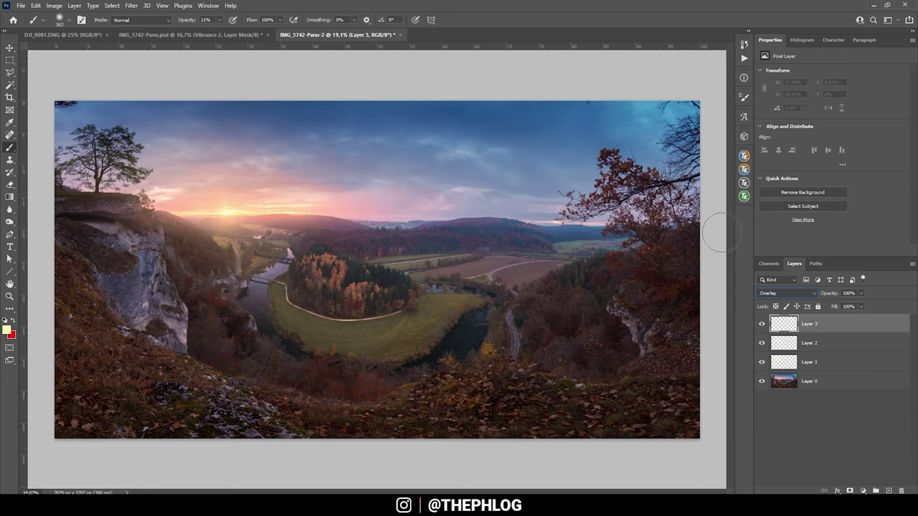
{"action": "left_click", "coordinate": [744, 197]}
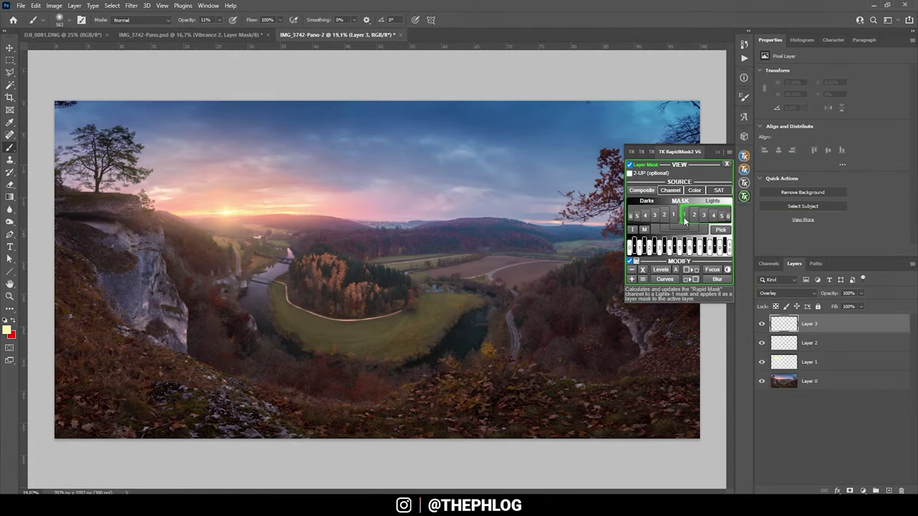
{"action": "left_click", "coordinate": [691, 222]}
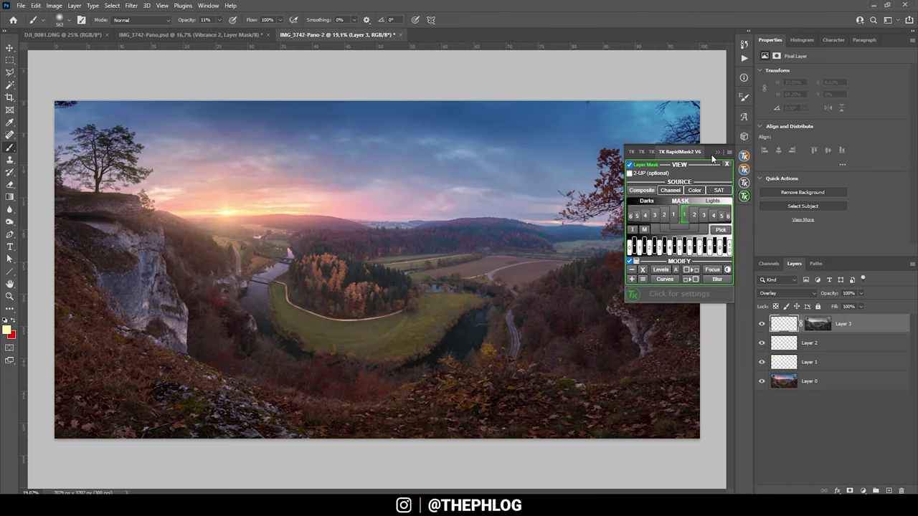
{"action": "left_click", "coordinate": [727, 164]}
Step: Paint white over the left cliff rock face to brighten it
{"action": "left_click", "coordinate": [7, 332]}
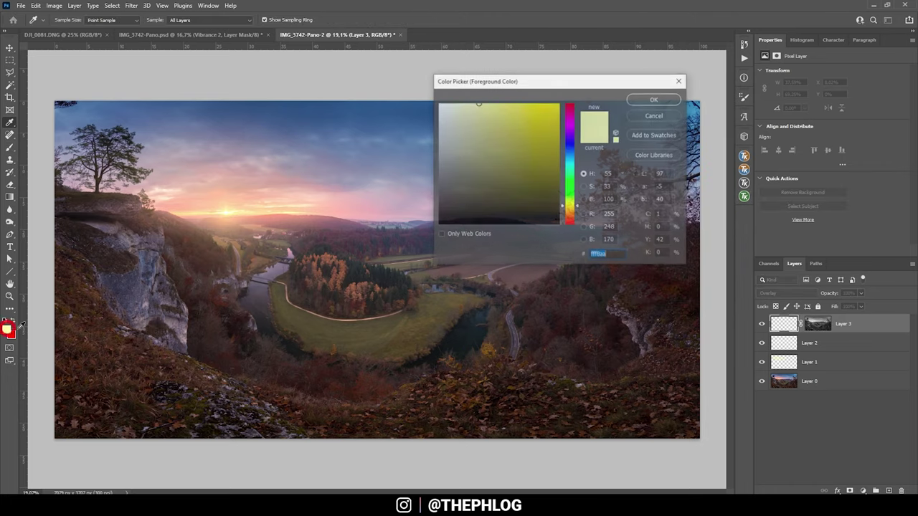
{"action": "left_click_drag", "start_coordinate": [459, 139], "coordinate": [439, 105]}
{"action": "left_click", "coordinate": [655, 99]}
{"action": "key", "text": "b"}
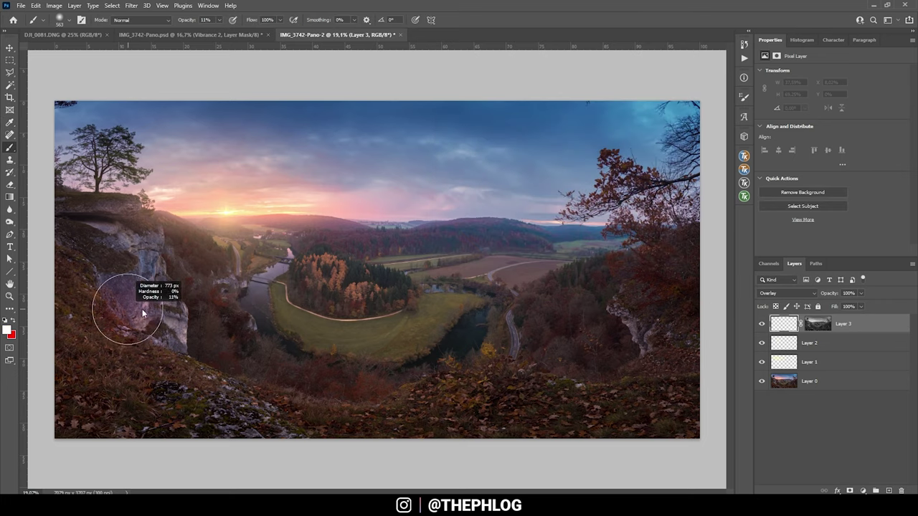
{"action": "mouse_move", "coordinate": [106, 256]}
{"action": "left_mouse_down"}
{"action": "mouse_move", "coordinate": [115, 246]}
{"action": "mouse_move", "coordinate": [147, 319]}
{"action": "mouse_move", "coordinate": [148, 287]}
{"action": "left_mouse_up"}
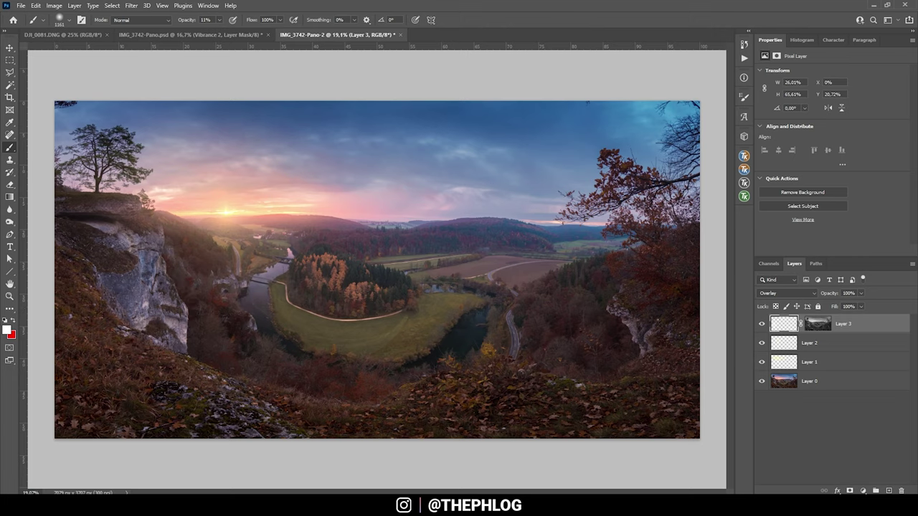
{"action": "left_click", "coordinate": [784, 381]}
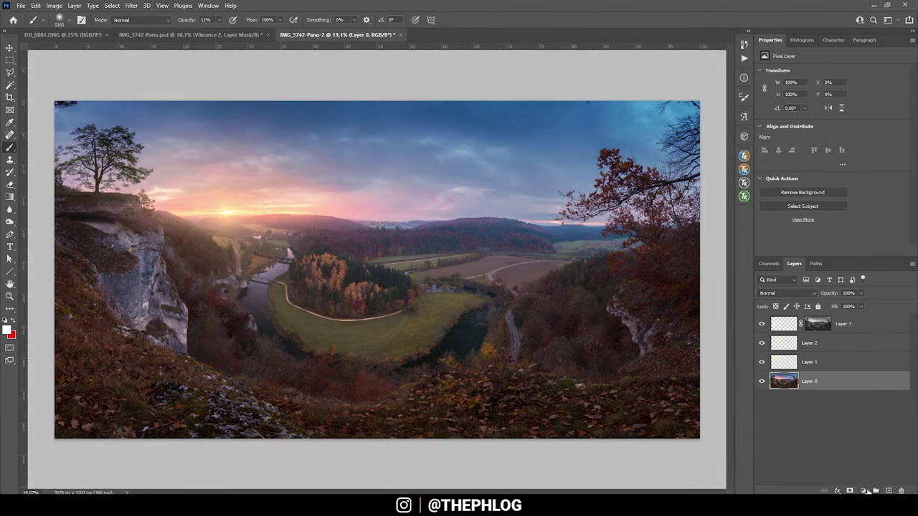
{"action": "left_click", "coordinate": [863, 491]}
Step: Add a Vibrance -36 layer above Layer 0, invert its mask, and paint it onto the left cliff at 56% opacity
{"action": "left_click", "coordinate": [875, 390]}
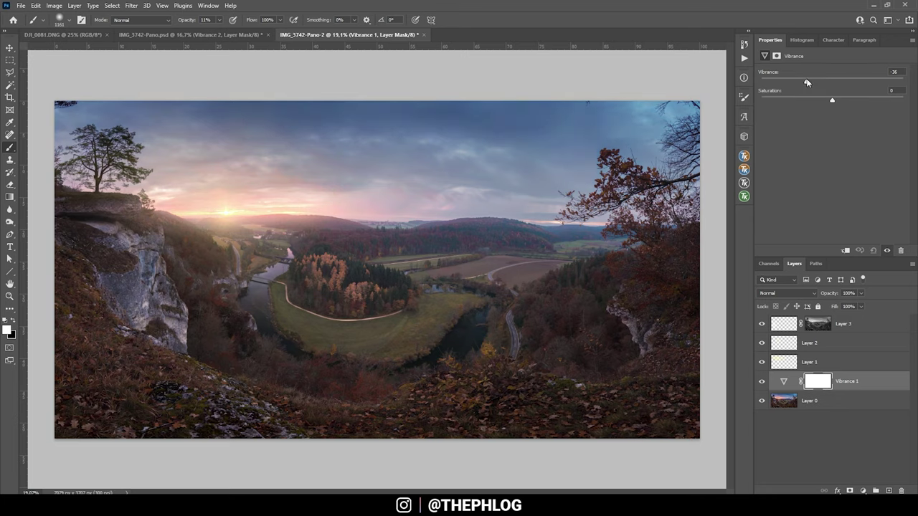
{"action": "left_click", "coordinate": [811, 384]}
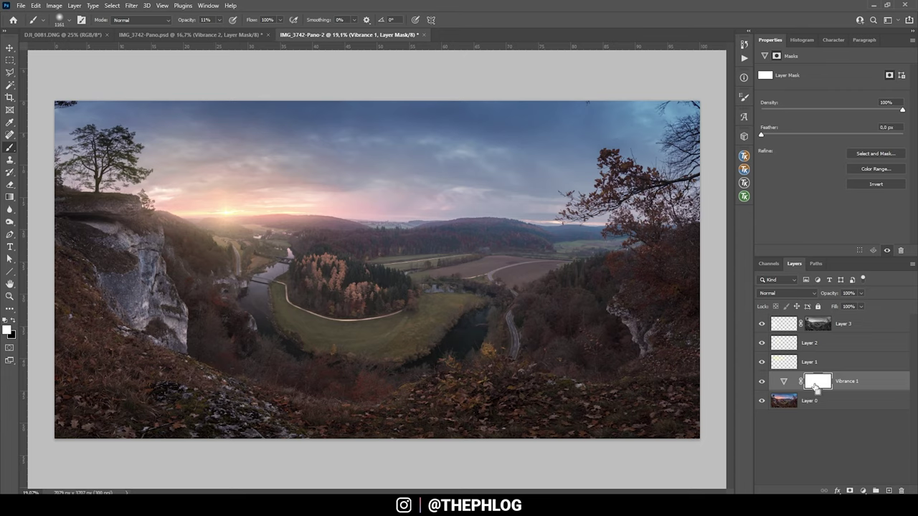
{"action": "key", "text": "ctrl+i"}
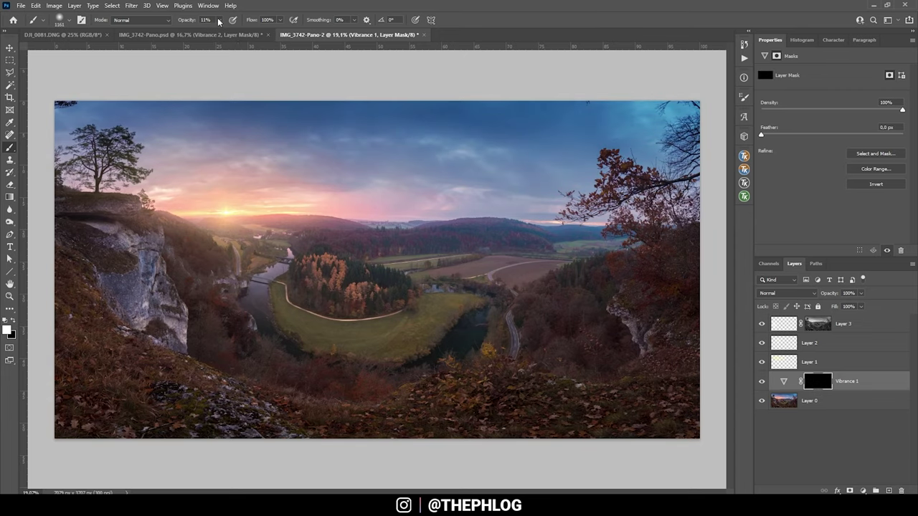
{"action": "key", "text": "5"}
{"action": "key", "text": "6"}
{"action": "mouse_move", "coordinate": [101, 323]}
{"action": "left_mouse_down"}
{"action": "mouse_move", "coordinate": [117, 299]}
{"action": "mouse_move", "coordinate": [106, 297]}
{"action": "mouse_move", "coordinate": [93, 241]}
{"action": "mouse_move", "coordinate": [114, 240]}
{"action": "mouse_move", "coordinate": [134, 294]}
{"action": "mouse_move", "coordinate": [129, 256]}
{"action": "mouse_move", "coordinate": [124, 274]}
{"action": "mouse_move", "coordinate": [154, 323]}
{"action": "left_mouse_up"}
{"action": "mouse_move", "coordinate": [105, 273]}
{"action": "left_mouse_down"}
{"action": "mouse_move", "coordinate": [132, 267]}
{"action": "mouse_move", "coordinate": [148, 284]}
{"action": "mouse_move", "coordinate": [141, 260]}
{"action": "mouse_move", "coordinate": [187, 343]}
{"action": "mouse_move", "coordinate": [194, 310]}
{"action": "mouse_move", "coordinate": [156, 312]}
{"action": "mouse_move", "coordinate": [87, 294]}
{"action": "mouse_move", "coordinate": [98, 289]}
{"action": "mouse_move", "coordinate": [88, 307]}
{"action": "mouse_move", "coordinate": [260, 420]}
{"action": "mouse_move", "coordinate": [199, 403]}
{"action": "mouse_move", "coordinate": [213, 413]}
{"action": "mouse_move", "coordinate": [173, 412]}
{"action": "mouse_move", "coordinate": [99, 311]}
{"action": "mouse_move", "coordinate": [92, 392]}
{"action": "mouse_move", "coordinate": [434, 421]}
{"action": "mouse_move", "coordinate": [602, 419]}
{"action": "mouse_move", "coordinate": [675, 345]}
{"action": "left_mouse_up"}
{"action": "left_click", "coordinate": [761, 386]}
Step: Brighten the left cliff, lower rocks, river bend and left bank on Layer 3, then compare
{"action": "left_click", "coordinate": [781, 324]}
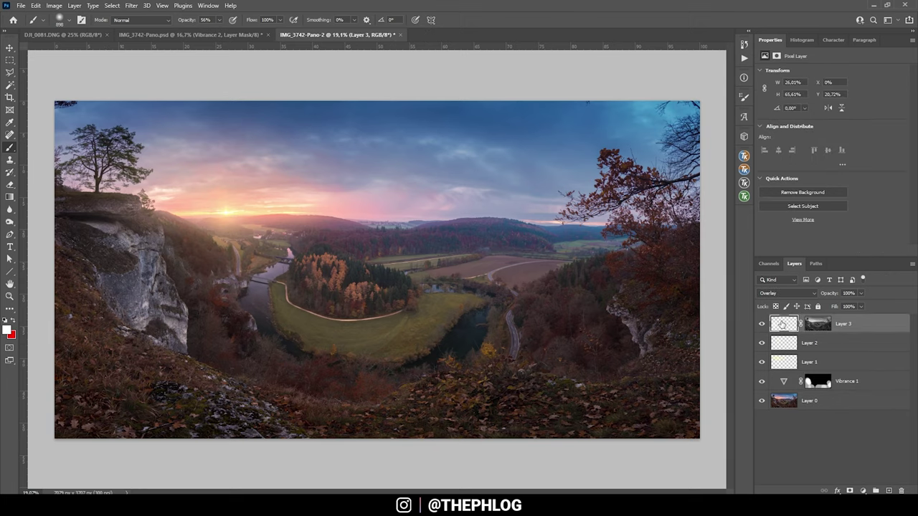
{"action": "mouse_move", "coordinate": [84, 278]}
{"action": "left_mouse_down"}
{"action": "mouse_move", "coordinate": [144, 292]}
{"action": "mouse_move", "coordinate": [153, 324]}
{"action": "left_mouse_up"}
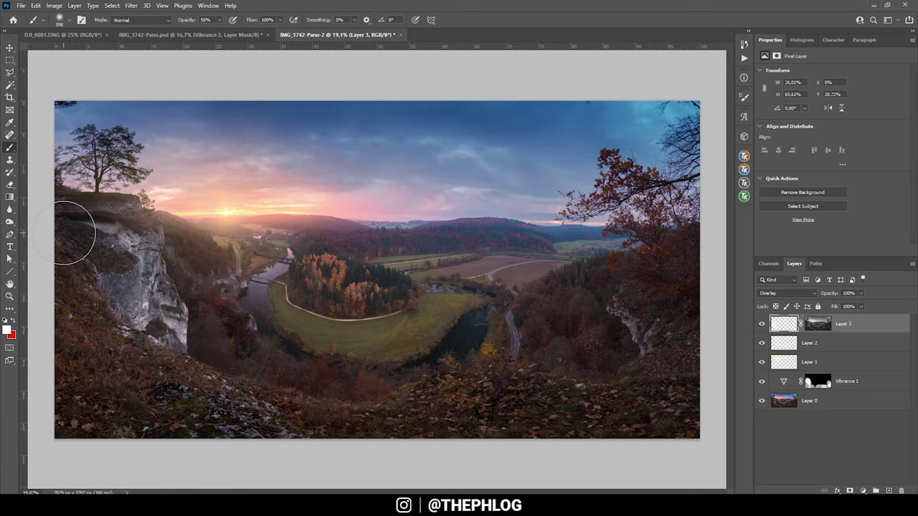
{"action": "mouse_move", "coordinate": [74, 232]}
{"action": "left_mouse_down"}
{"action": "mouse_move", "coordinate": [127, 266]}
{"action": "mouse_move", "coordinate": [152, 354]}
{"action": "mouse_move", "coordinate": [195, 394]}
{"action": "mouse_move", "coordinate": [256, 416]}
{"action": "mouse_move", "coordinate": [148, 403]}
{"action": "mouse_move", "coordinate": [463, 401]}
{"action": "mouse_move", "coordinate": [550, 411]}
{"action": "left_mouse_up"}
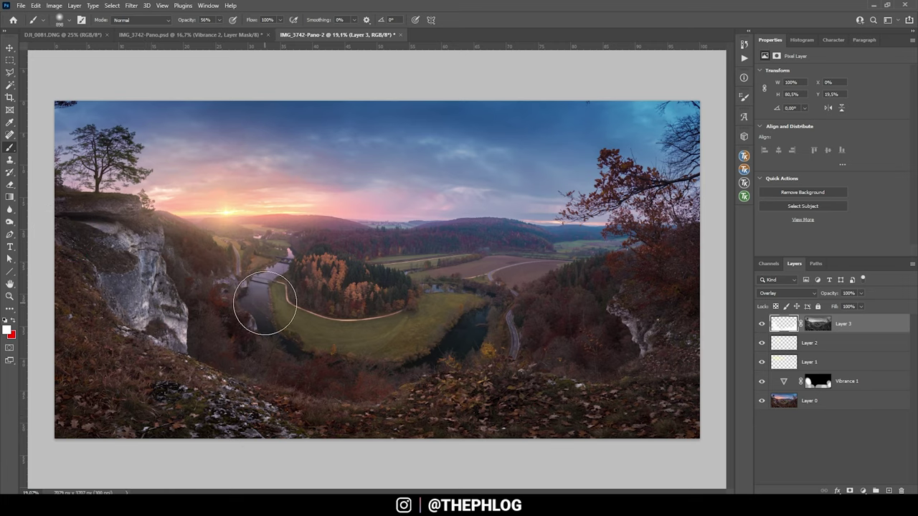
{"action": "mouse_move", "coordinate": [265, 304]}
{"action": "left_mouse_down"}
{"action": "mouse_move", "coordinate": [288, 276]}
{"action": "mouse_move", "coordinate": [253, 311]}
{"action": "mouse_move", "coordinate": [245, 270]}
{"action": "mouse_move", "coordinate": [195, 260]}
{"action": "mouse_move", "coordinate": [293, 348]}
{"action": "mouse_move", "coordinate": [437, 314]}
{"action": "mouse_move", "coordinate": [270, 326]}
{"action": "mouse_move", "coordinate": [186, 317]}
{"action": "left_mouse_up"}
{"action": "left_click", "coordinate": [762, 324]}
{"action": "left_click", "coordinate": [762, 324]}
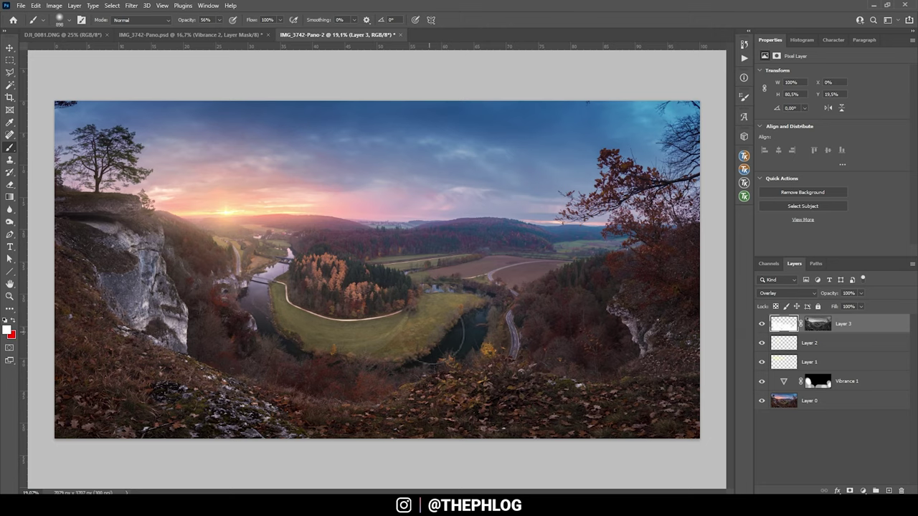
Step: On Layer 0, heal the dark spot at the sky's top edge with a size-91 Spot Healing Brush
{"action": "key", "text": "alt+comma"}
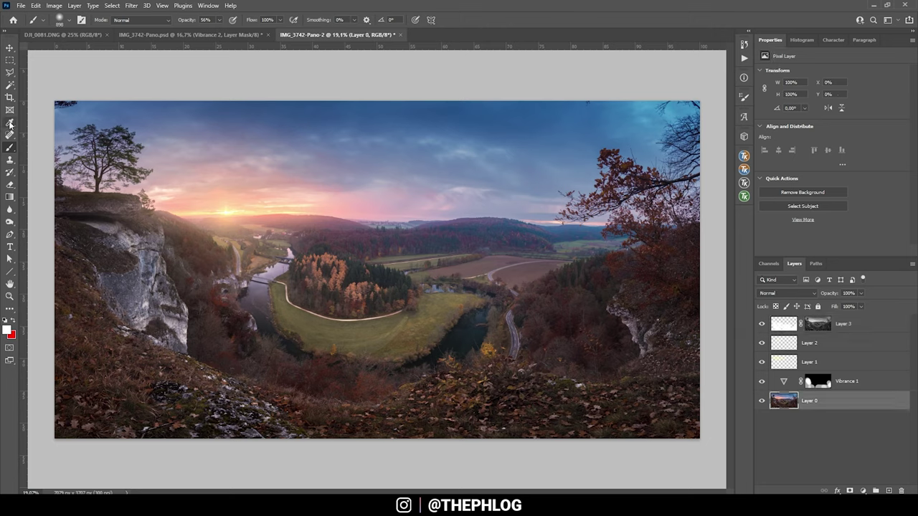
{"action": "left_click", "coordinate": [9, 135]}
{"action": "left_click_drag", "start_coordinate": [79, 113], "coordinate": [56, 105]}
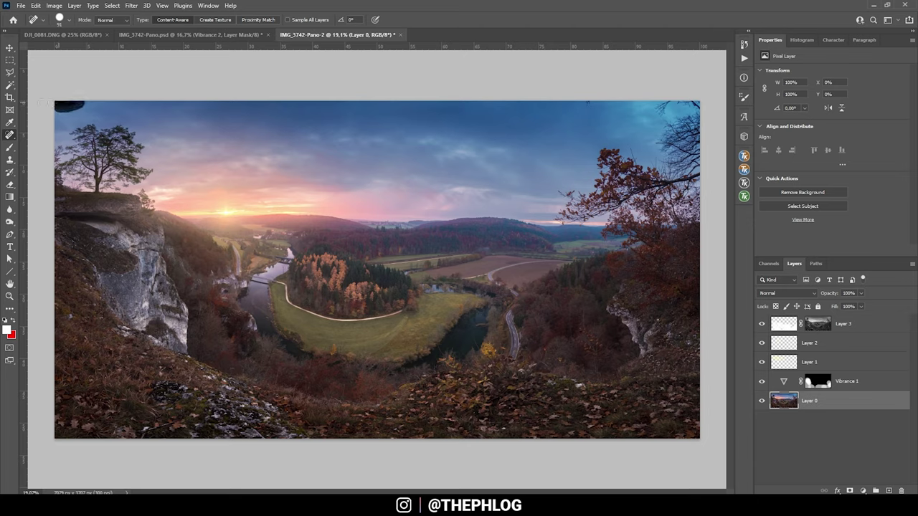
{"action": "left_click", "coordinate": [589, 104]}
{"action": "left_click", "coordinate": [856, 328]}
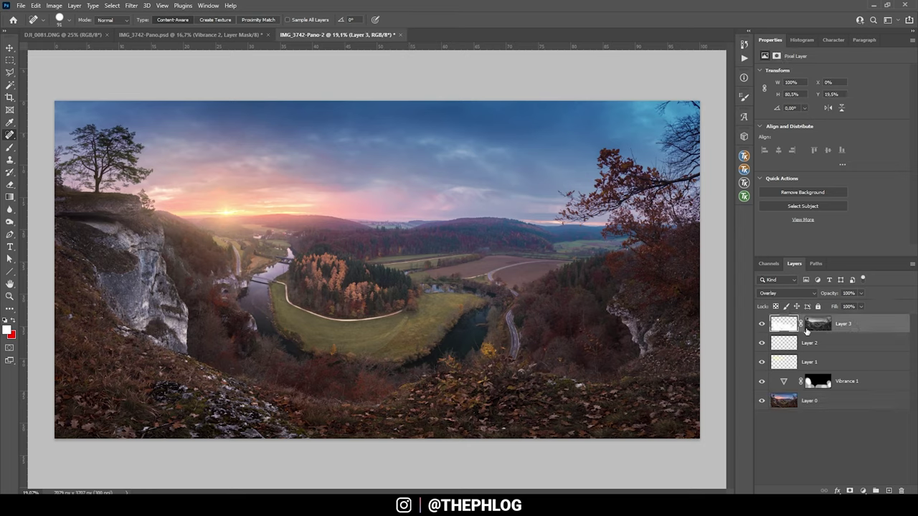
Step: Add a new Overlay-mode Layer 4 and set the brush to size 1161 at 10% opacity
{"action": "key", "text": "ctrl+shift+alt+n"}
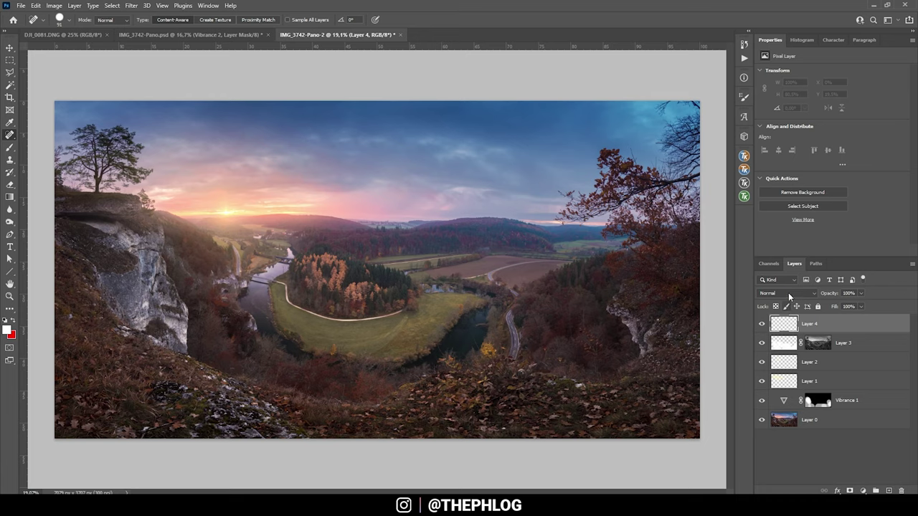
{"action": "left_click", "coordinate": [788, 293]}
{"action": "left_click", "coordinate": [784, 375]}
{"action": "key", "text": "b"}
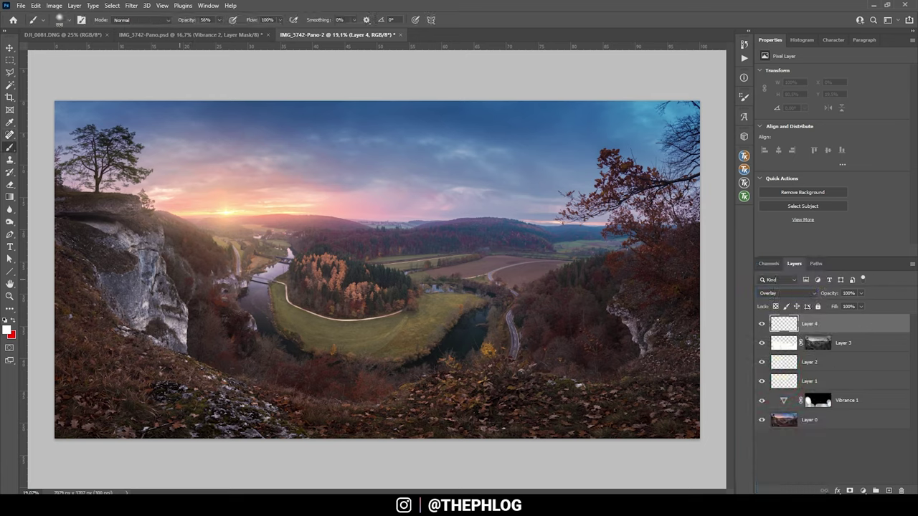
{"action": "left_click_drag", "start_coordinate": [127, 277], "coordinate": [137, 280]}
{"action": "left_click_drag", "start_coordinate": [212, 19], "coordinate": [199, 32]}
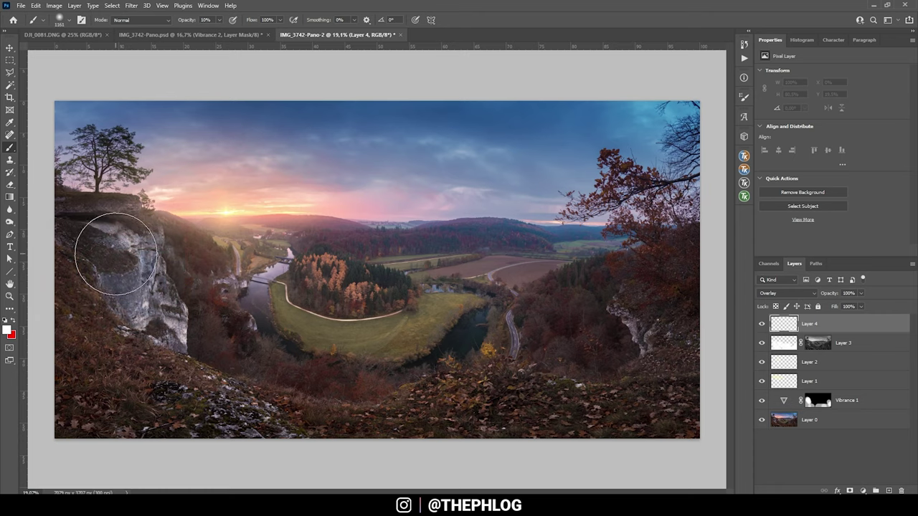
Step: Lightly brighten the left rock face, right-hand foreground and slope under the left cliff
{"action": "mouse_move", "coordinate": [116, 254]}
{"action": "left_mouse_down"}
{"action": "mouse_move", "coordinate": [123, 318]}
{"action": "mouse_move", "coordinate": [328, 318]}
{"action": "mouse_move", "coordinate": [369, 420]}
{"action": "mouse_move", "coordinate": [563, 422]}
{"action": "left_mouse_up"}
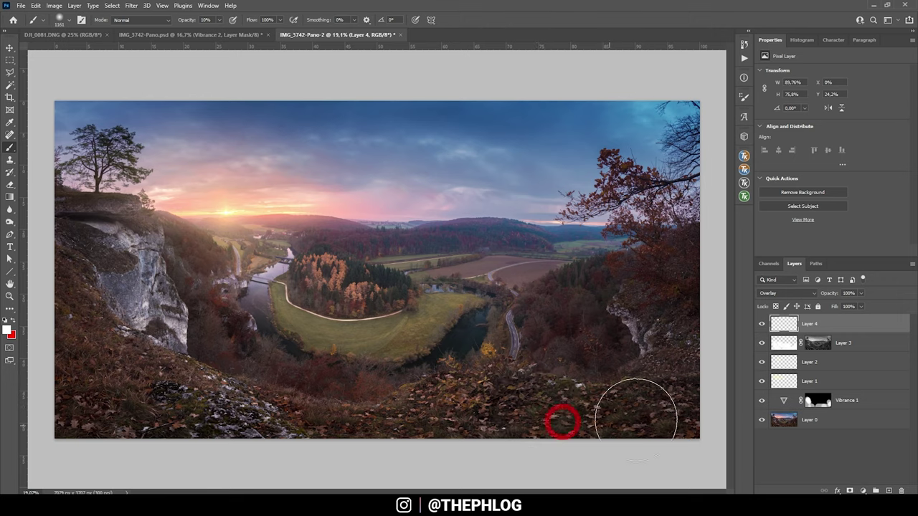
{"action": "mouse_move", "coordinate": [636, 410]}
{"action": "left_mouse_down"}
{"action": "mouse_move", "coordinate": [674, 358]}
{"action": "mouse_move", "coordinate": [662, 319]}
{"action": "left_mouse_up"}
{"action": "left_click", "coordinate": [661, 300]}
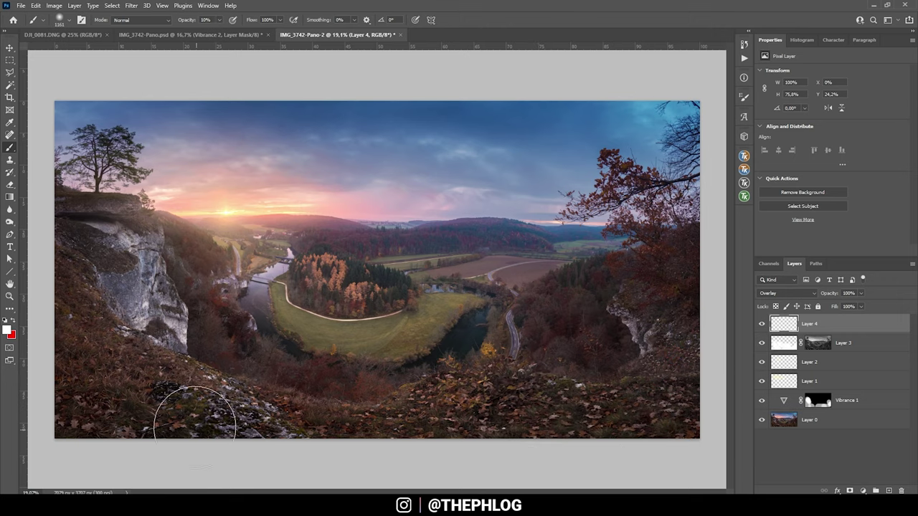
{"action": "mouse_move", "coordinate": [135, 373]}
{"action": "left_mouse_down"}
{"action": "mouse_move", "coordinate": [82, 347]}
{"action": "mouse_move", "coordinate": [92, 363]}
{"action": "mouse_move", "coordinate": [75, 317]}
{"action": "left_mouse_up"}
{"action": "key", "text": "ctrl+comma"}
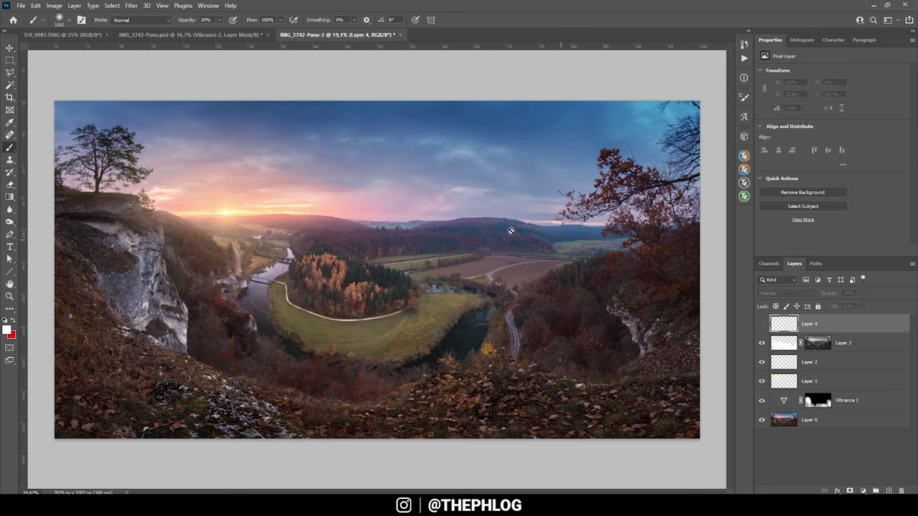
Step: Switch the paint colour to black and darken the distant hills across the valley
{"action": "left_click", "coordinate": [7, 330]}
{"action": "left_click", "coordinate": [438, 223]}
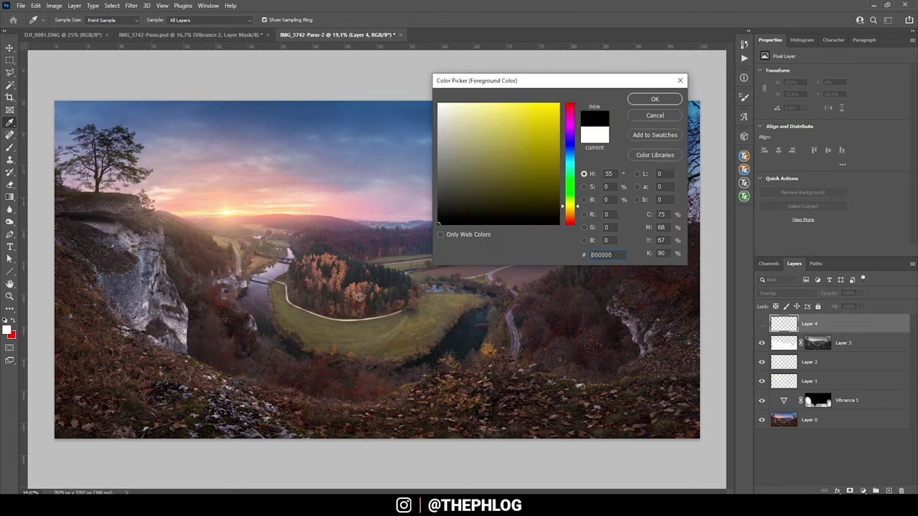
{"action": "left_click", "coordinate": [656, 101]}
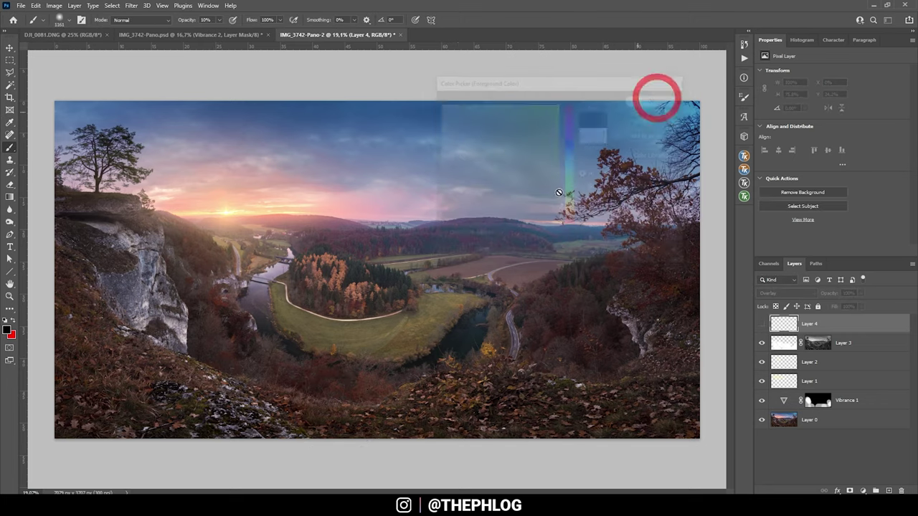
{"action": "left_click", "coordinate": [763, 324]}
{"action": "left_click_drag", "start_coordinate": [409, 239], "coordinate": [470, 235]}
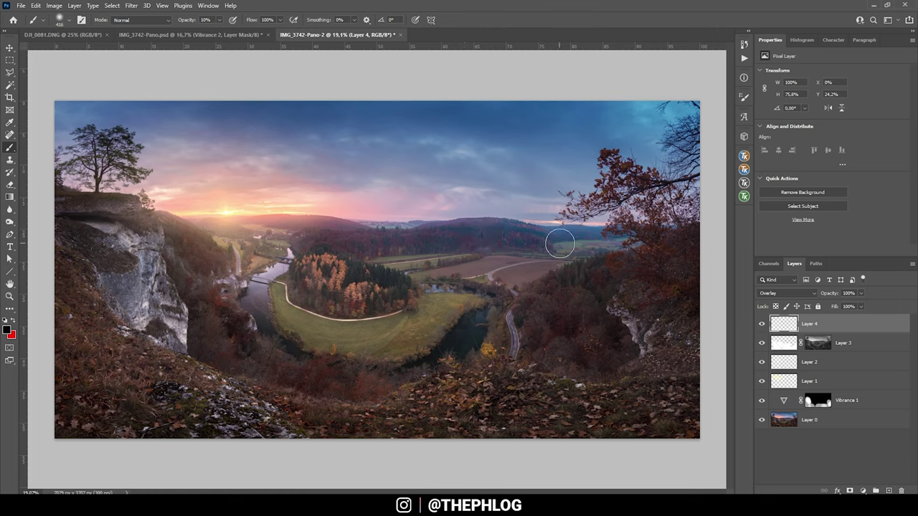
{"action": "mouse_move", "coordinate": [508, 239]}
{"action": "left_mouse_down"}
{"action": "mouse_move", "coordinate": [277, 221]}
{"action": "mouse_move", "coordinate": [403, 244]}
{"action": "left_mouse_up"}
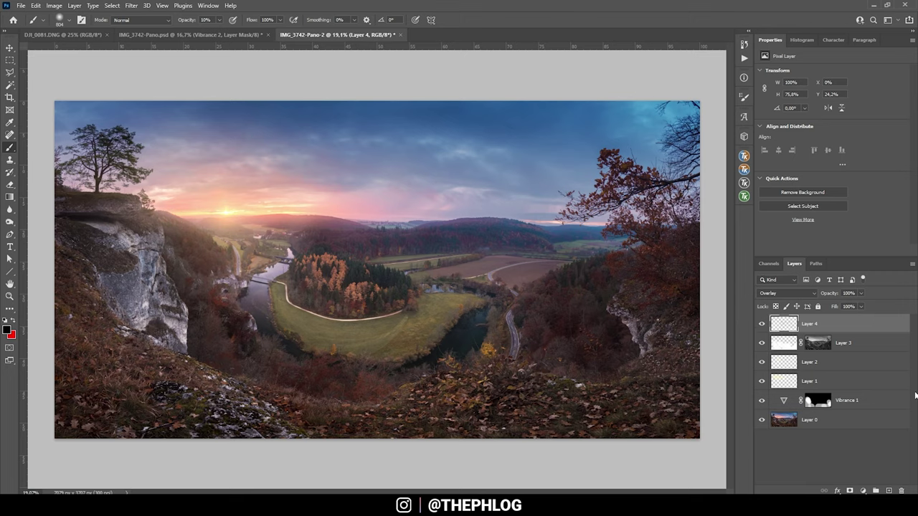
{"action": "left_click", "coordinate": [815, 404]}
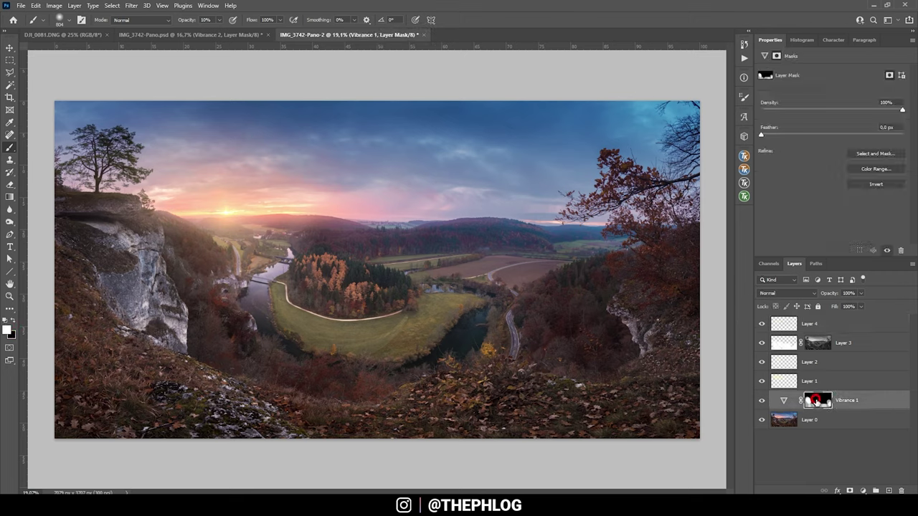
Step: Touch up the Vibrance 1 mask with a 405 brush at 58% opacity, then select Layer 4 through Layer 0
{"action": "key", "text": "bracketleft"}
{"action": "key", "text": "bracketleft"}
{"action": "key", "text": "5"}
{"action": "key", "text": "8"}
{"action": "left_click_drag", "start_coordinate": [538, 244], "coordinate": [515, 237]}
{"action": "left_click", "coordinate": [825, 326]}
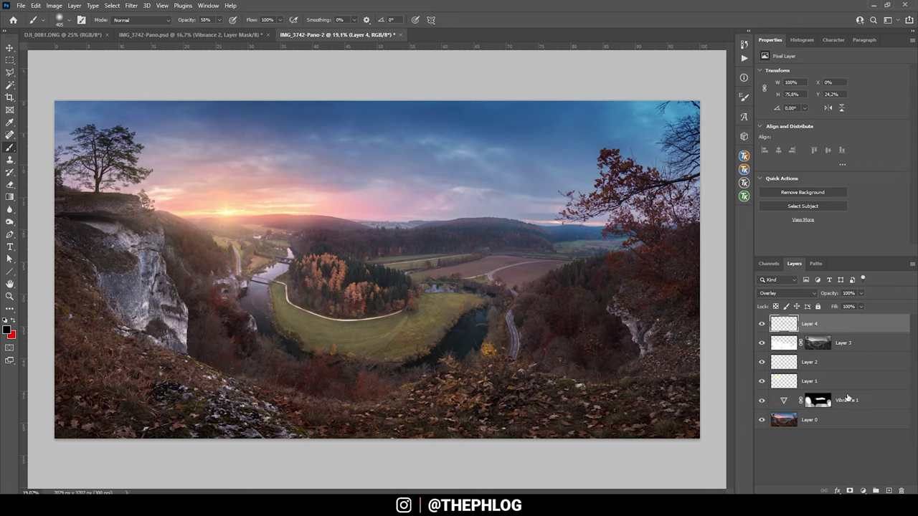
{"action": "left_click", "coordinate": [852, 421], "text": "shift"}
Step: Merge the selected layers and launch Color Efex Pro 4 on the merged layer
{"action": "key", "text": "ctrl+e"}
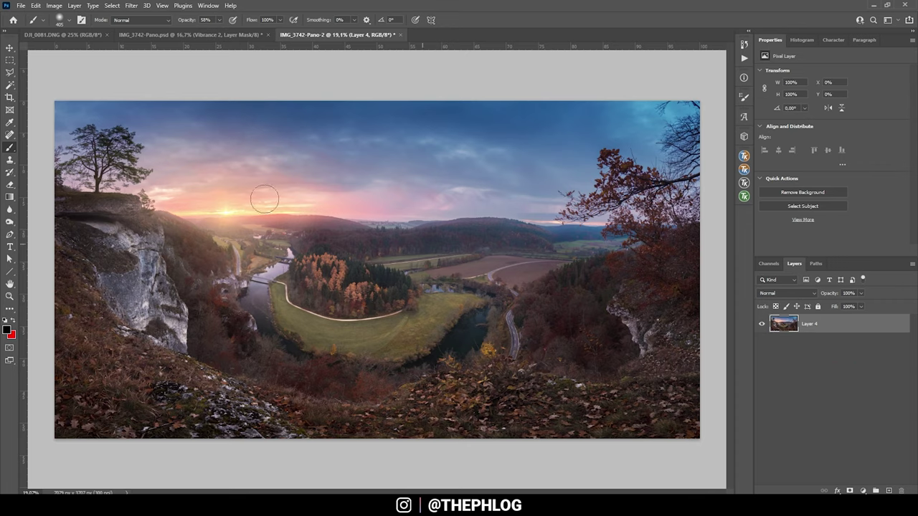
{"action": "left_click", "coordinate": [132, 5]}
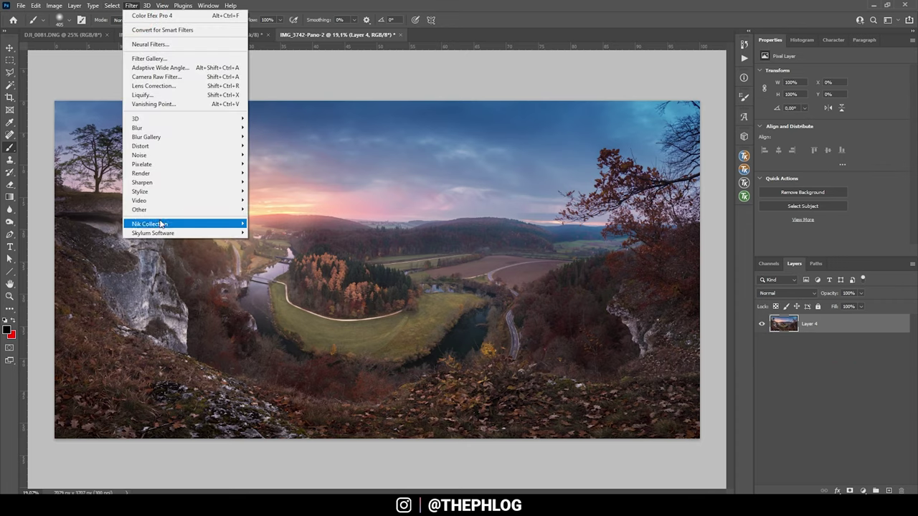
{"action": "mouse_move", "coordinate": [194, 224]}
{"action": "left_click", "coordinate": [276, 224]}
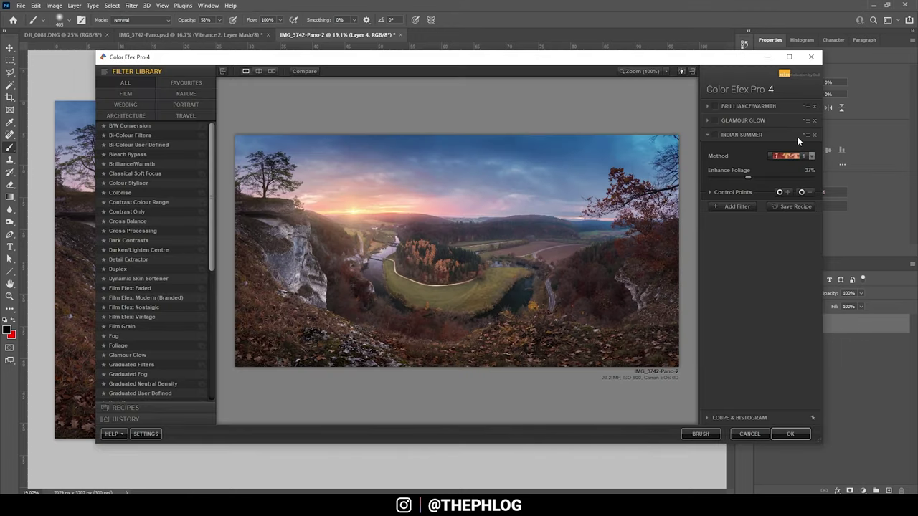
Step: Compare Brilliance/Warmth on and off, then enable and expand Glamour Glow
{"action": "left_click", "coordinate": [715, 106]}
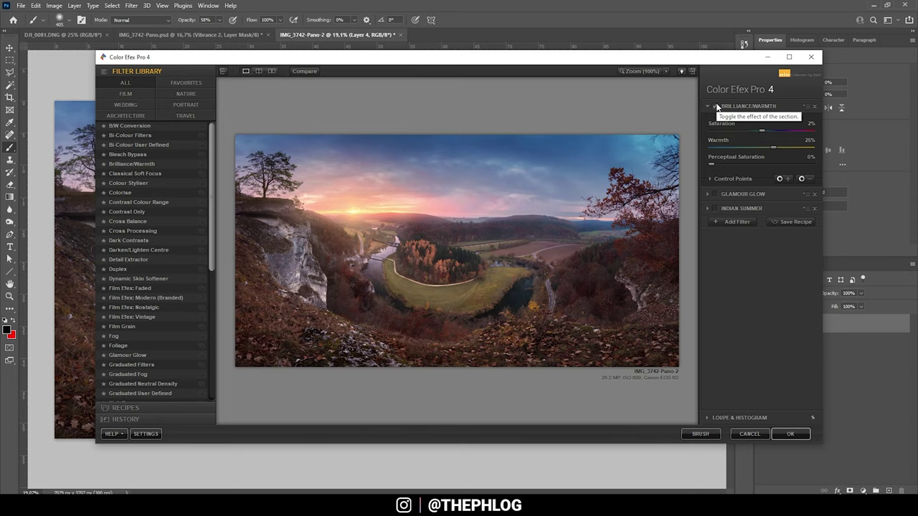
{"action": "left_click", "coordinate": [715, 107]}
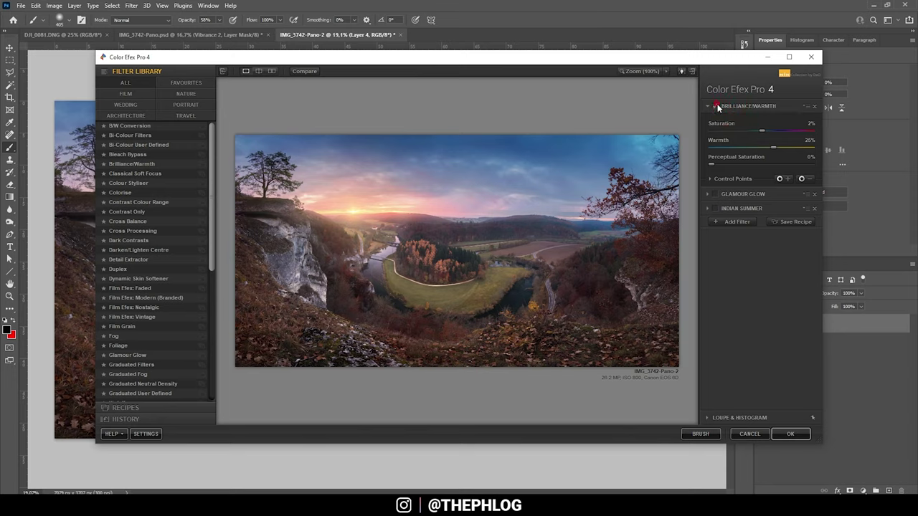
{"action": "left_click", "coordinate": [716, 107]}
{"action": "left_click", "coordinate": [716, 195]}
{"action": "left_click", "coordinate": [710, 194]}
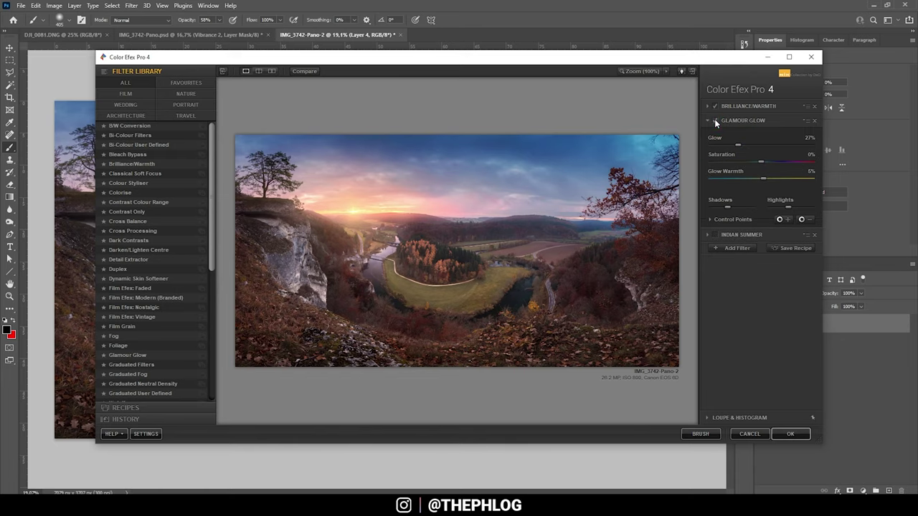
Step: Toggle Glamour Glow on and off to compare its glow
{"action": "left_click", "coordinate": [715, 122]}
{"action": "left_click", "coordinate": [715, 121]}
{"action": "left_click", "coordinate": [708, 120]}
Step: Enable Indian Summer, compare it on and off, and apply the filter stack to Photoshop
{"action": "left_click", "coordinate": [715, 235]}
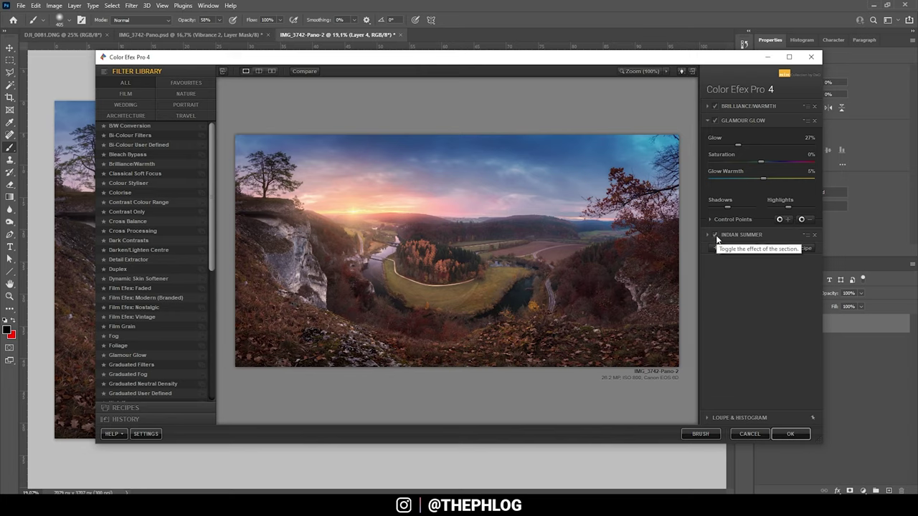
{"action": "left_click", "coordinate": [708, 234]}
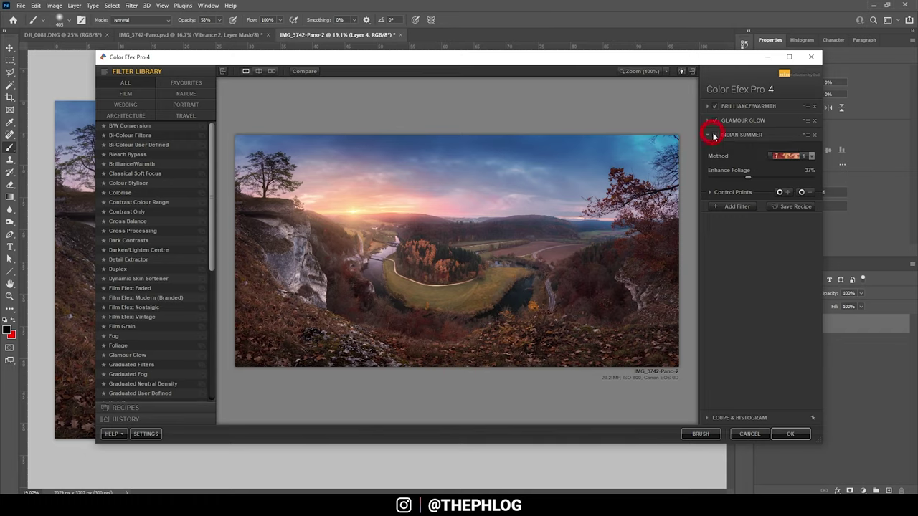
{"action": "left_click", "coordinate": [714, 135]}
{"action": "left_click", "coordinate": [715, 137]}
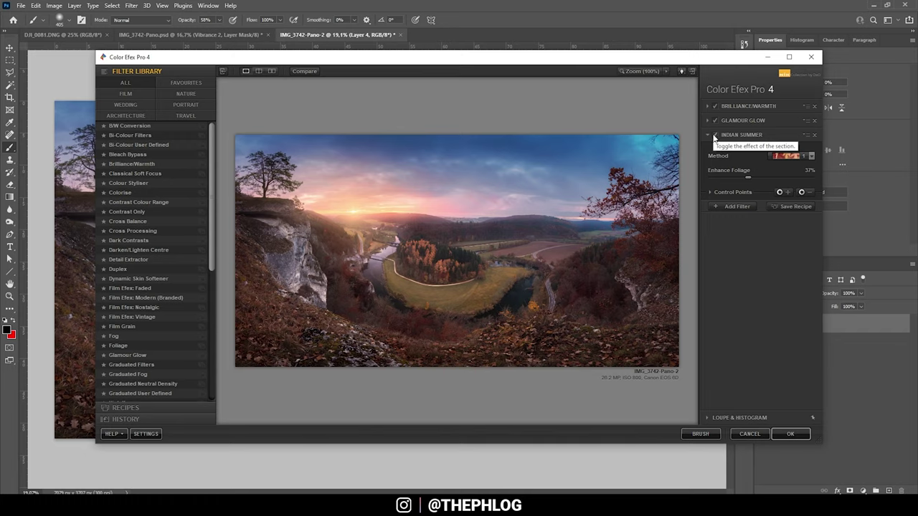
{"action": "left_click", "coordinate": [715, 136]}
{"action": "left_click", "coordinate": [714, 136]}
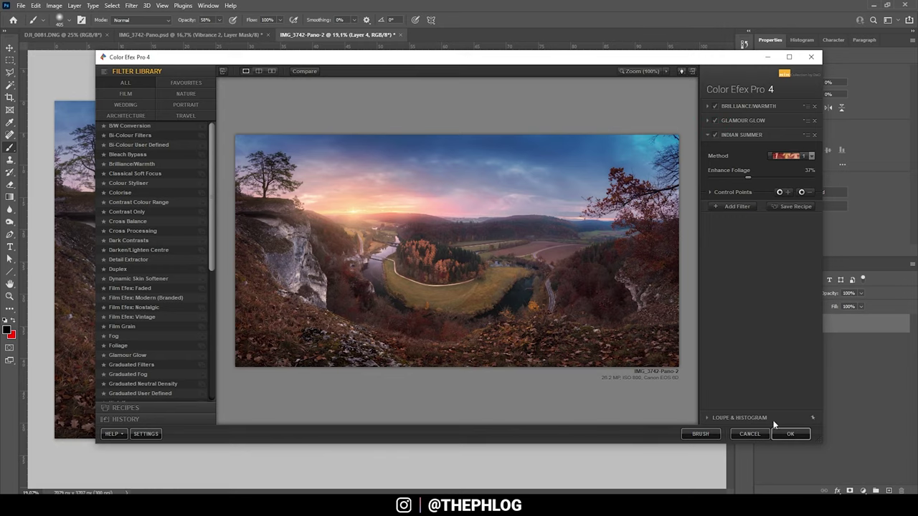
{"action": "left_click", "coordinate": [790, 435]}
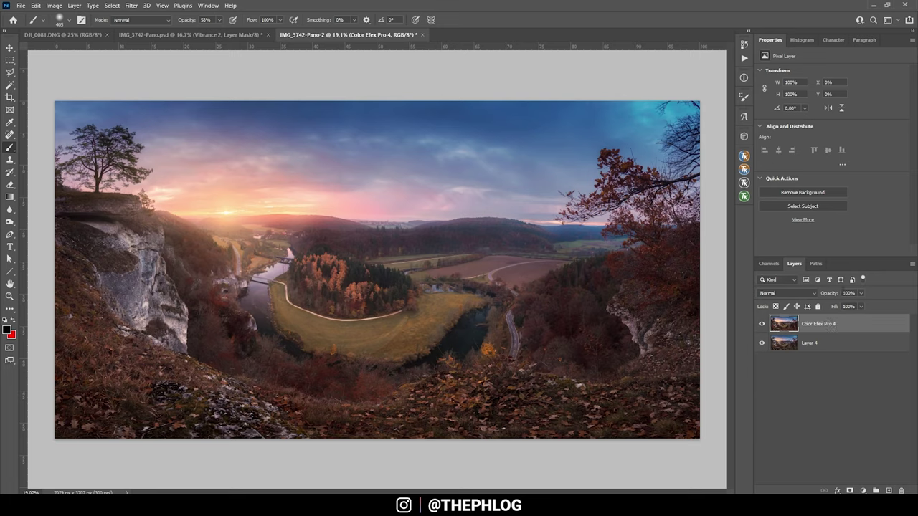